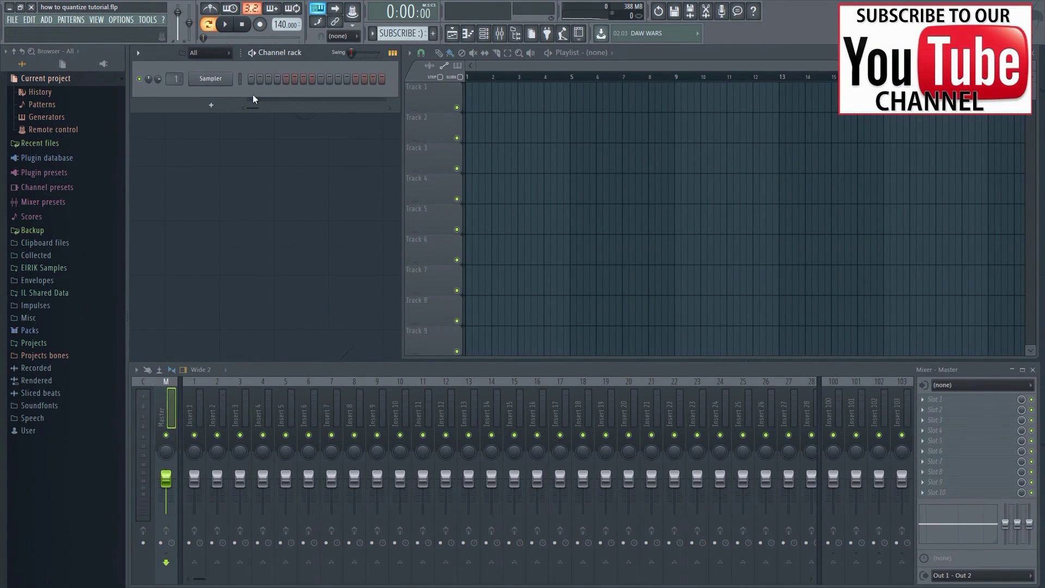
Step: Add a Spire_x64_v1.1.9 channel linked to mixer Insert 2 and record the SUBSCRIBE melody
click(211, 105)
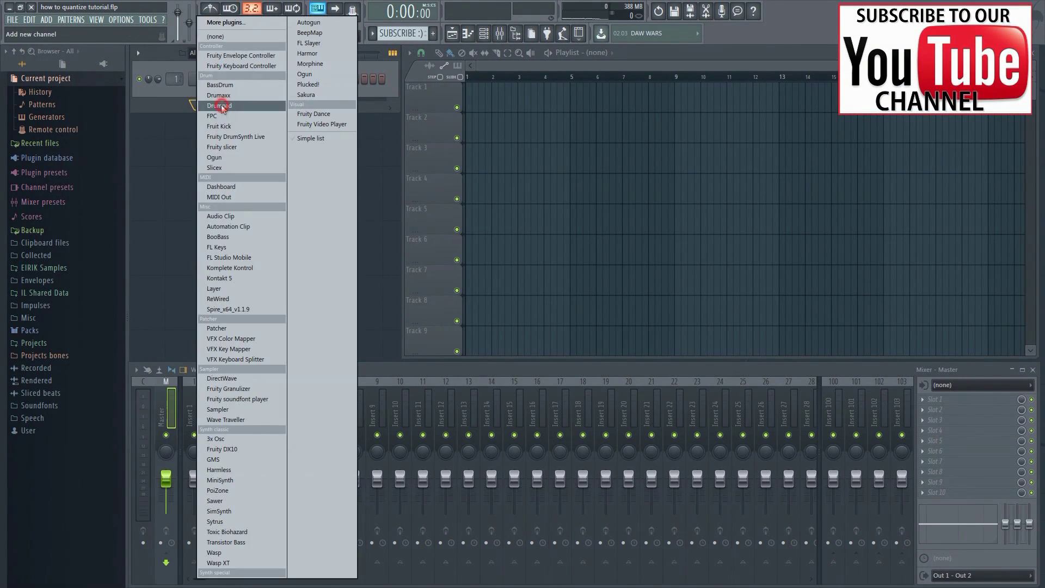
click(247, 310)
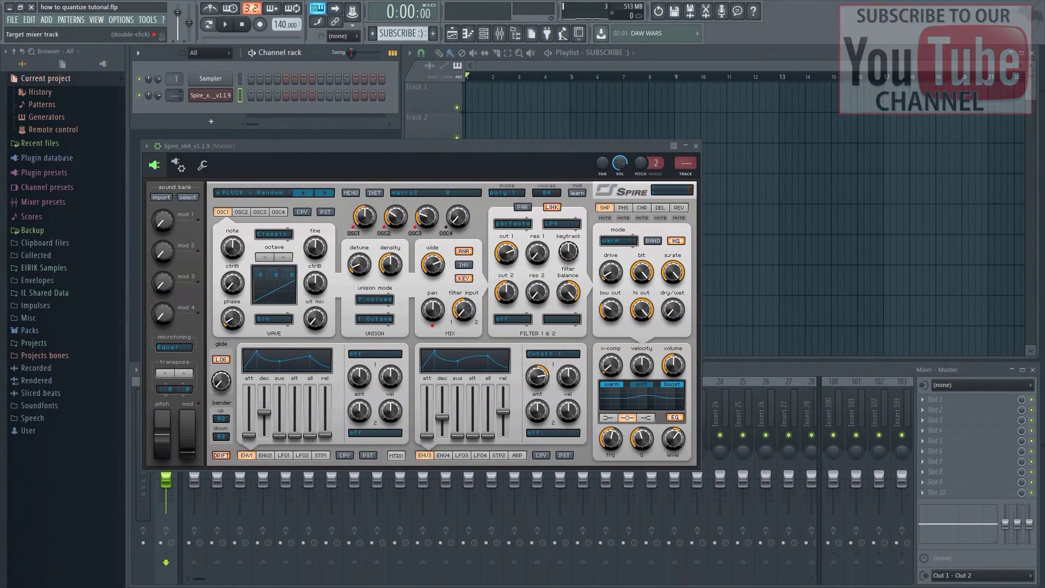
key(ctrl+l)
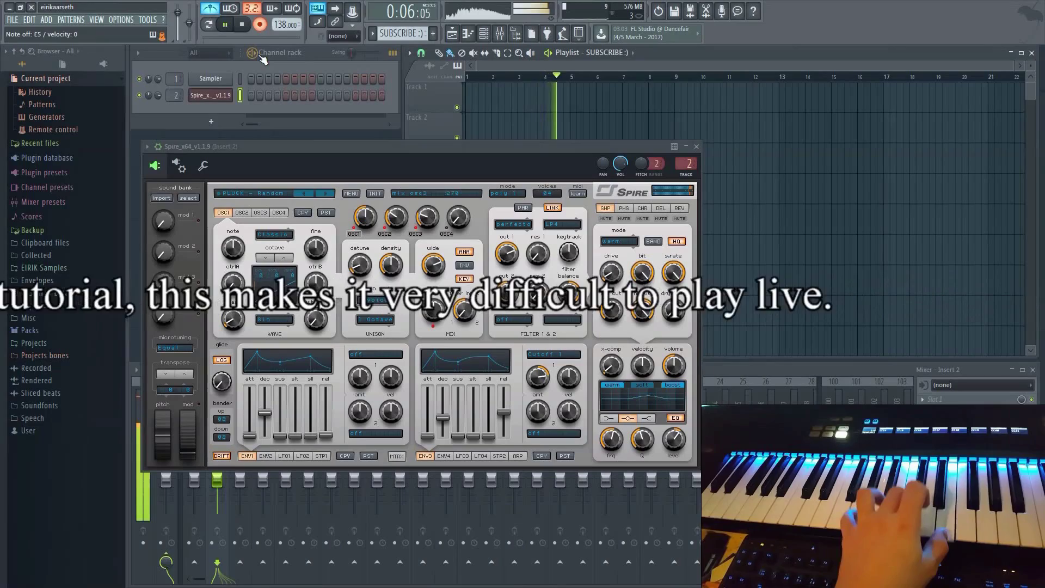
click(245, 26)
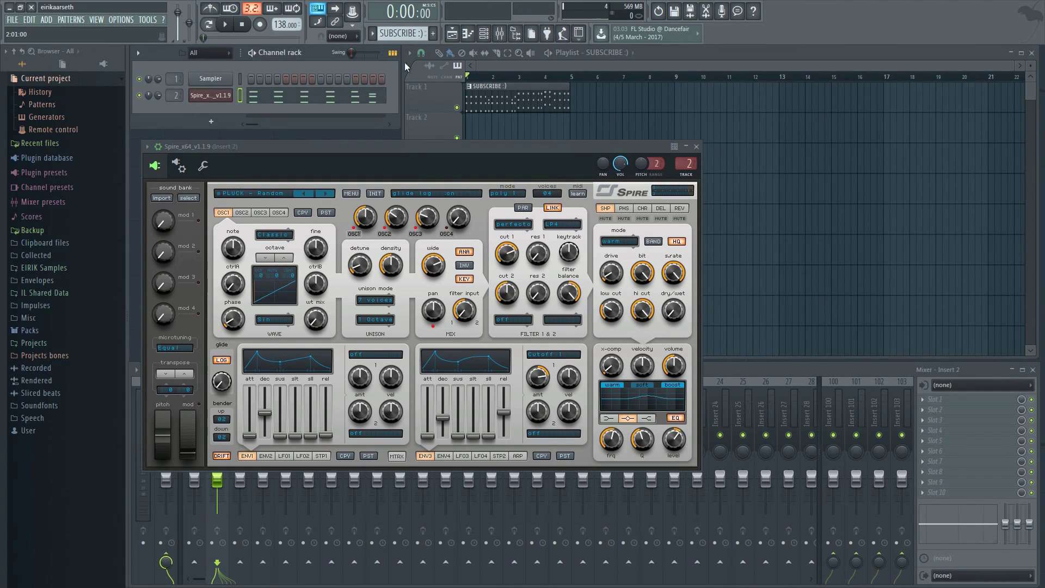
Step: Play back the SUBSCRIBE clip and view its off-grid F4, A#4, D5 and C5 notes in the piano roll
key(space)
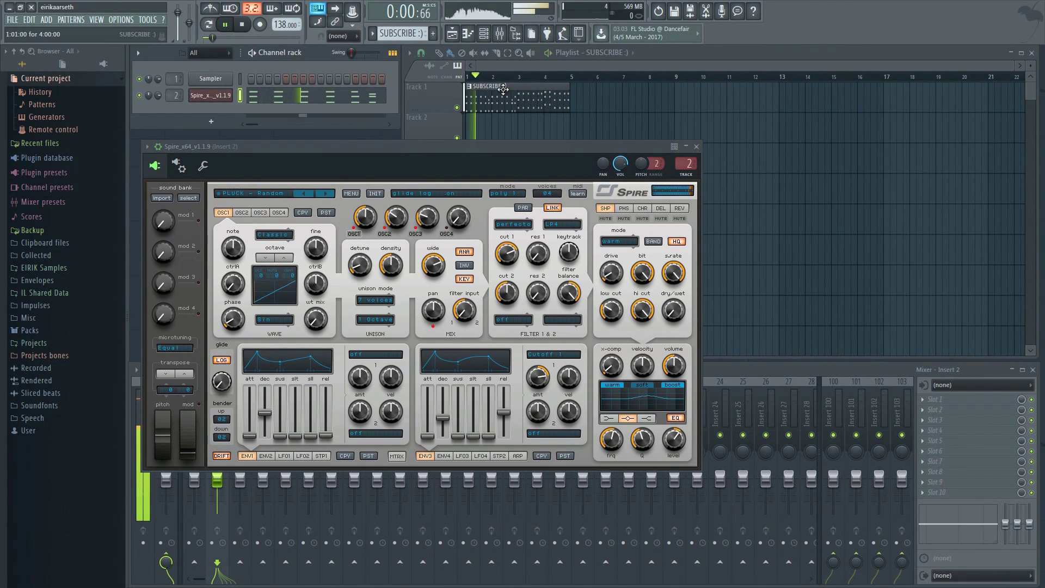
double_click(503, 89)
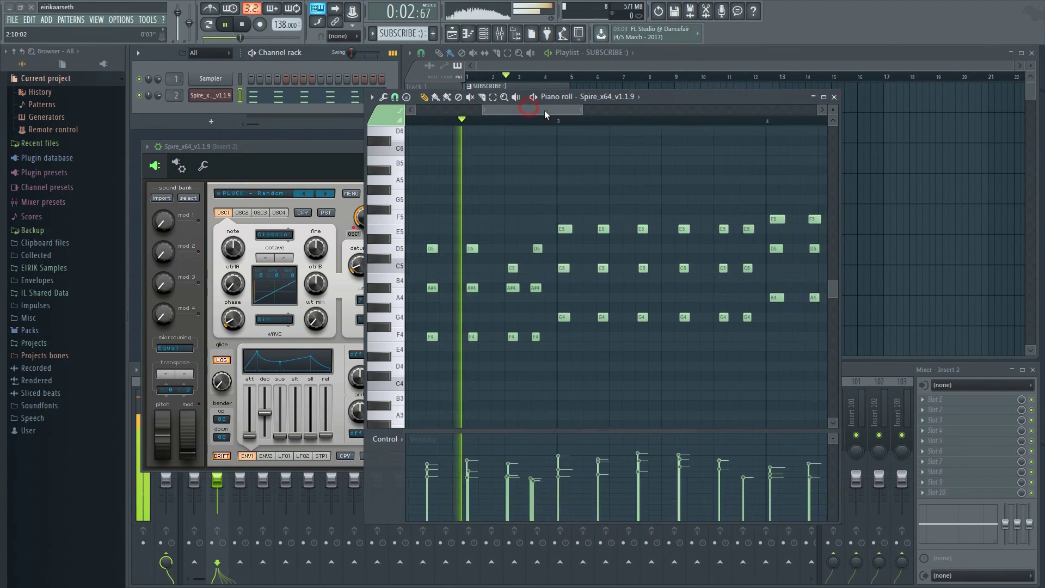
drag(545, 111, 239, 121)
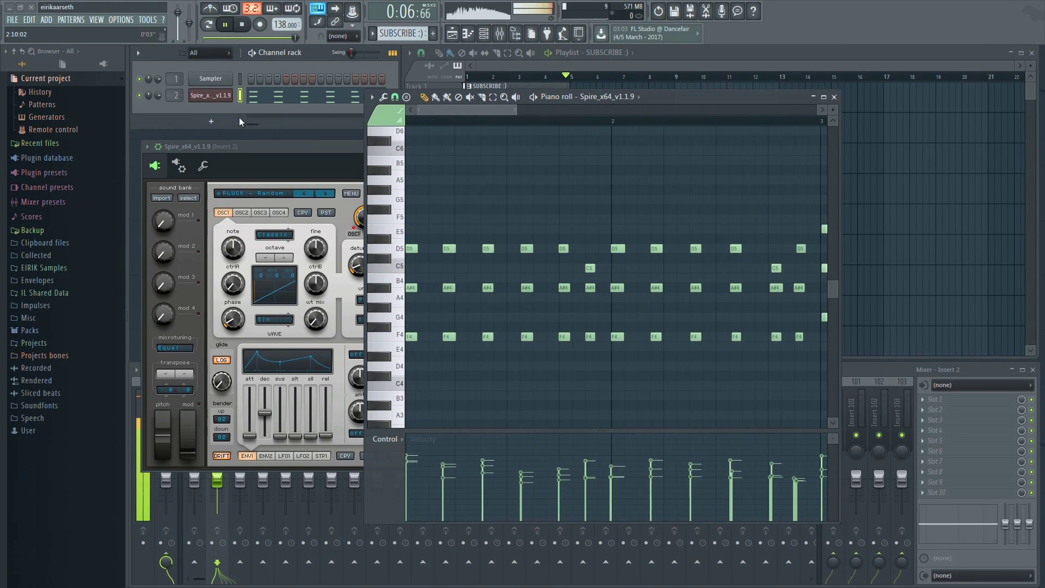
key(space)
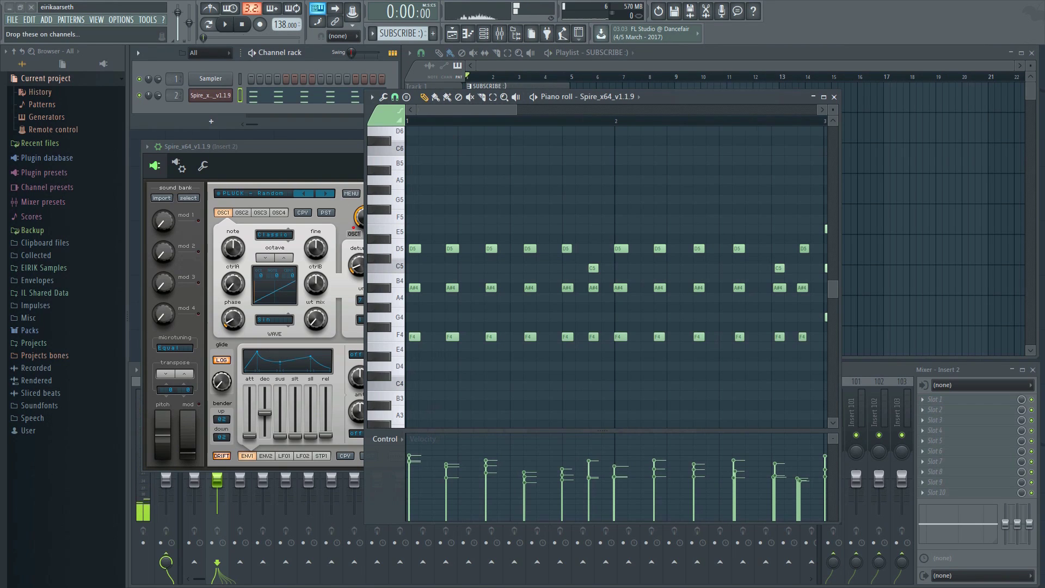
Step: Bring up Options > Audio settings showing the Saffire device with a 128-sample buffer
click(147, 20)
mouse_move(123, 20)
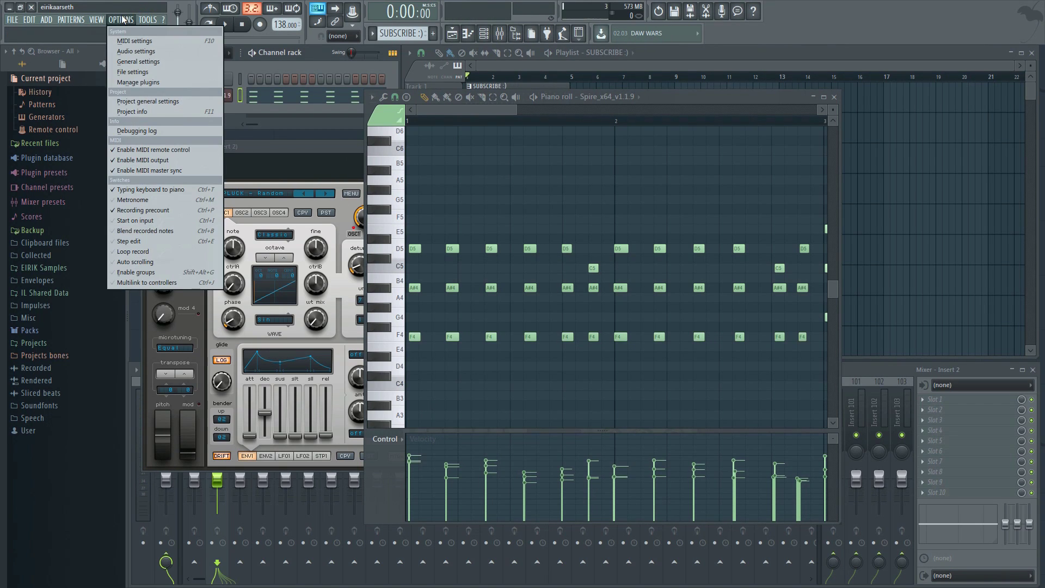
click(137, 52)
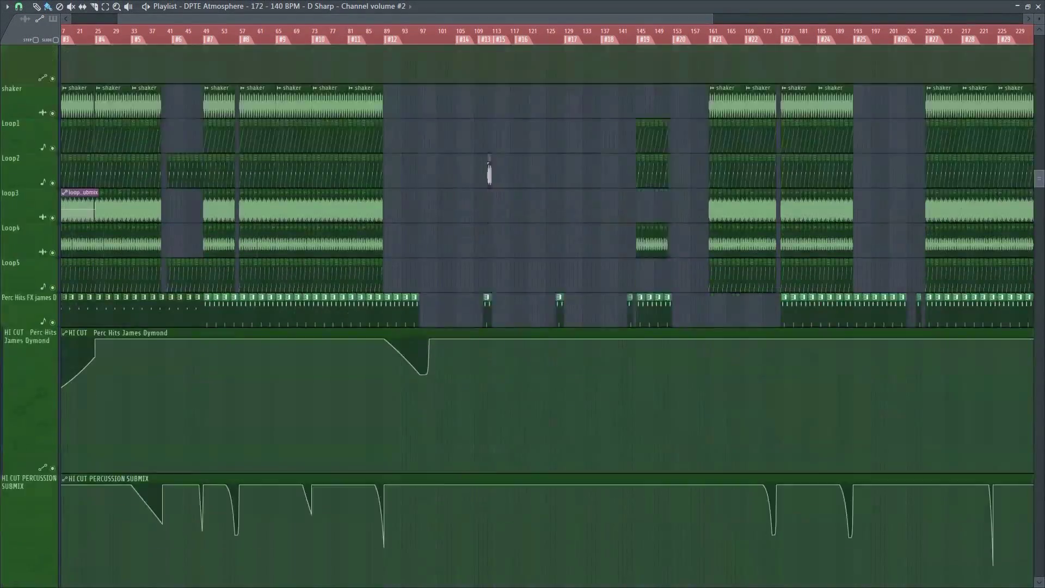
scroll(489, 172, down, 15)
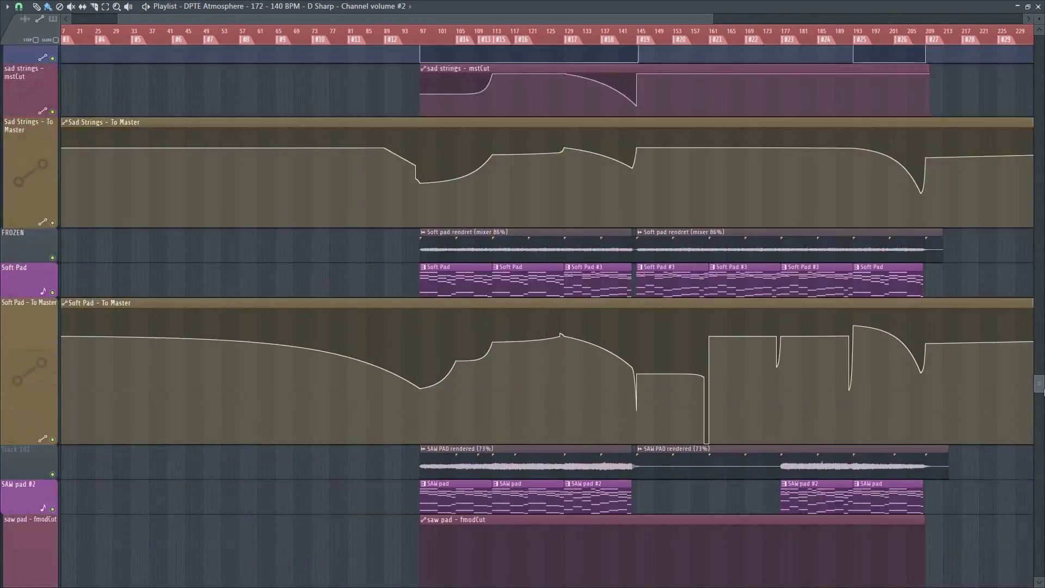
scroll(523, 316, down, 15)
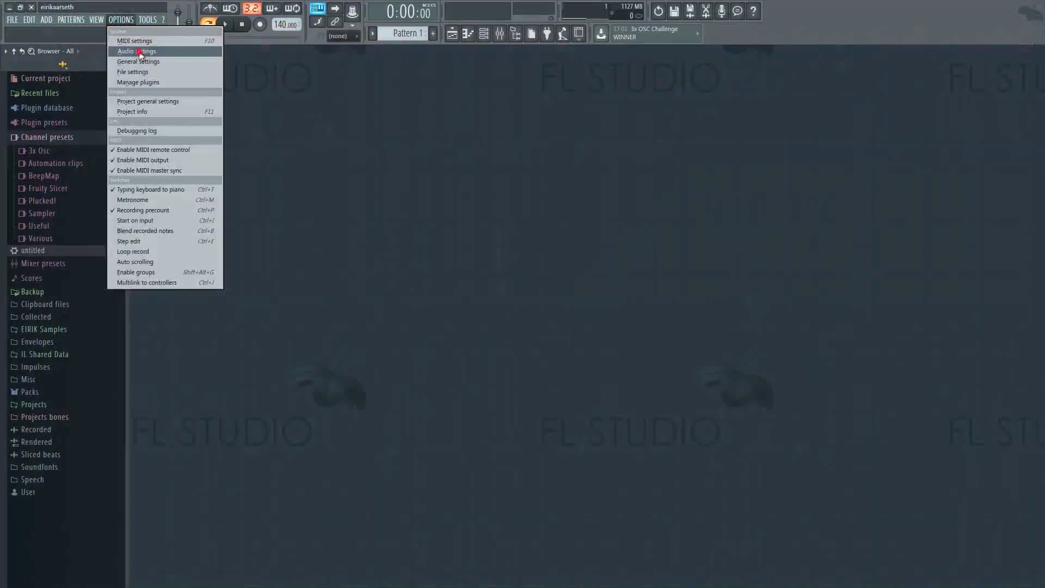
Step: Change the Saffire MixControl ASIO buffer size from 128 to 2048
click(174, 73)
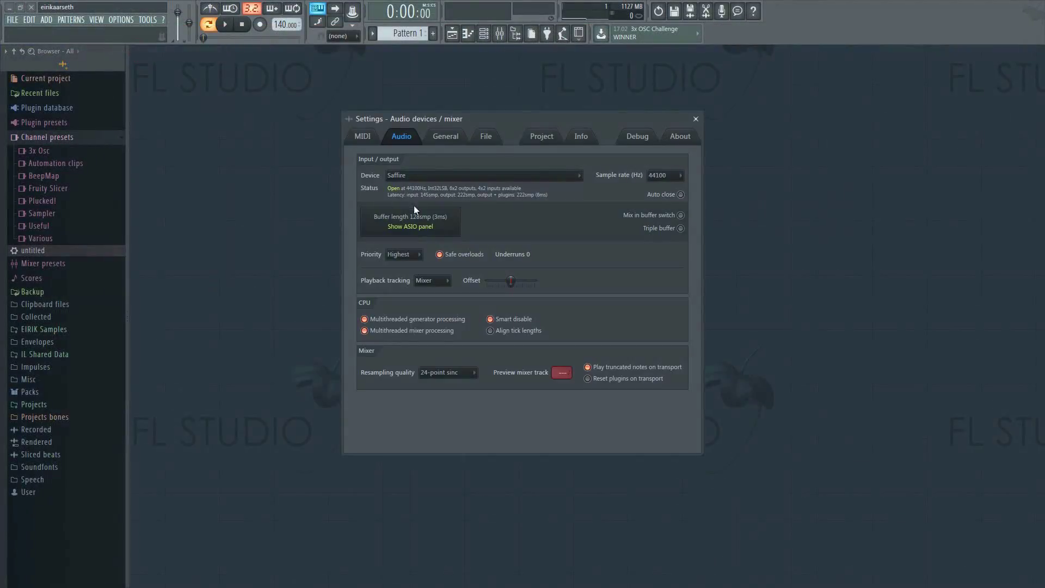
click(410, 224)
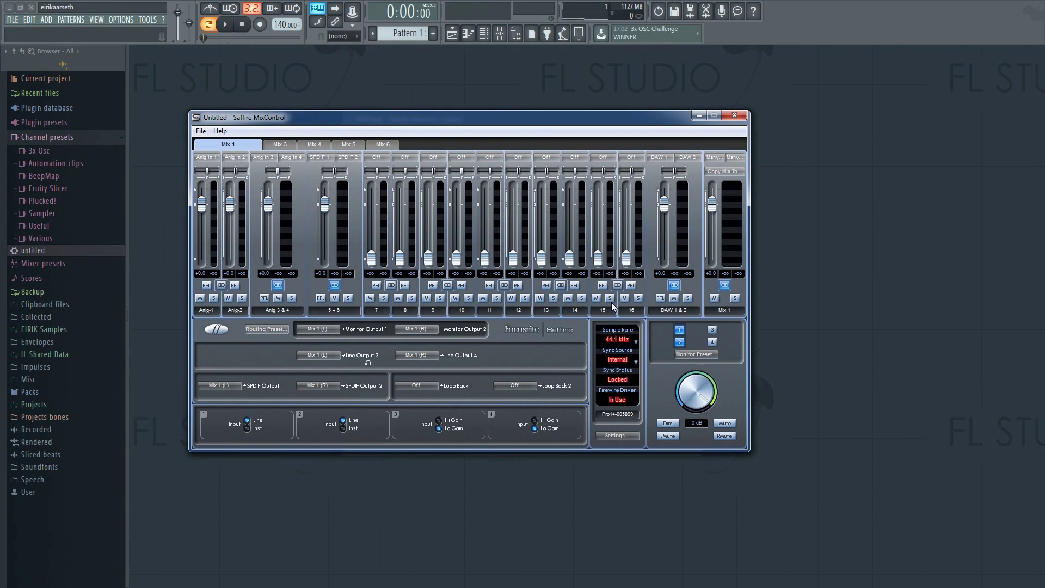
click(620, 437)
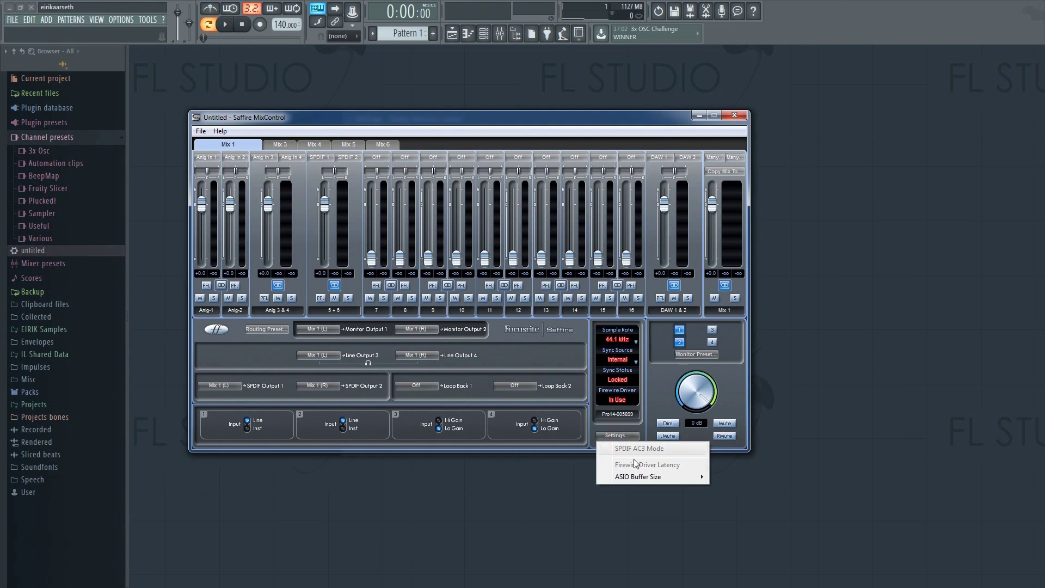
click(654, 479)
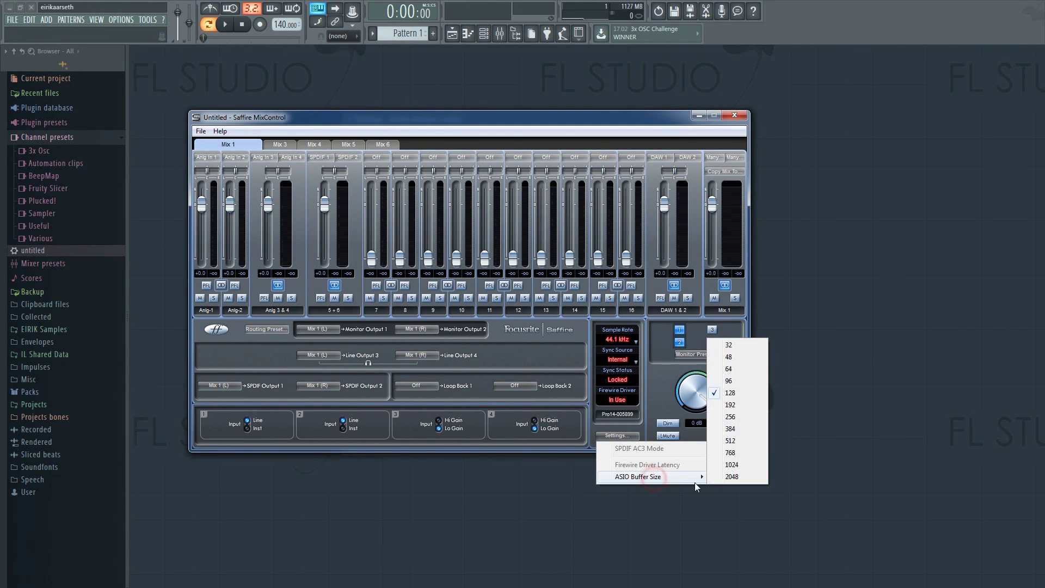
click(745, 477)
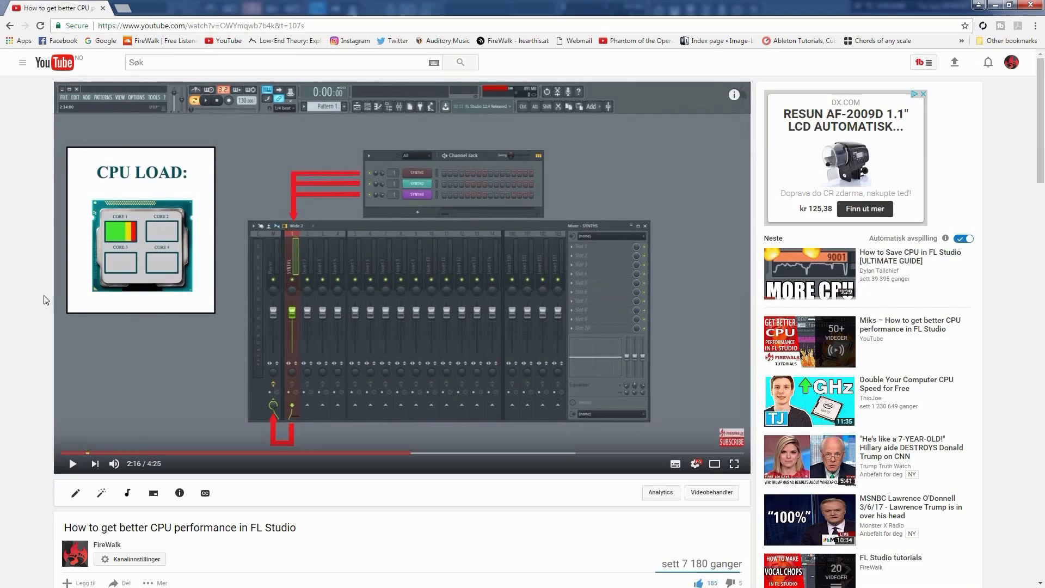
Step: Expand the description of the 'How to get better CPU performance in FL Studio' video
scroll(302, 290, down, 4)
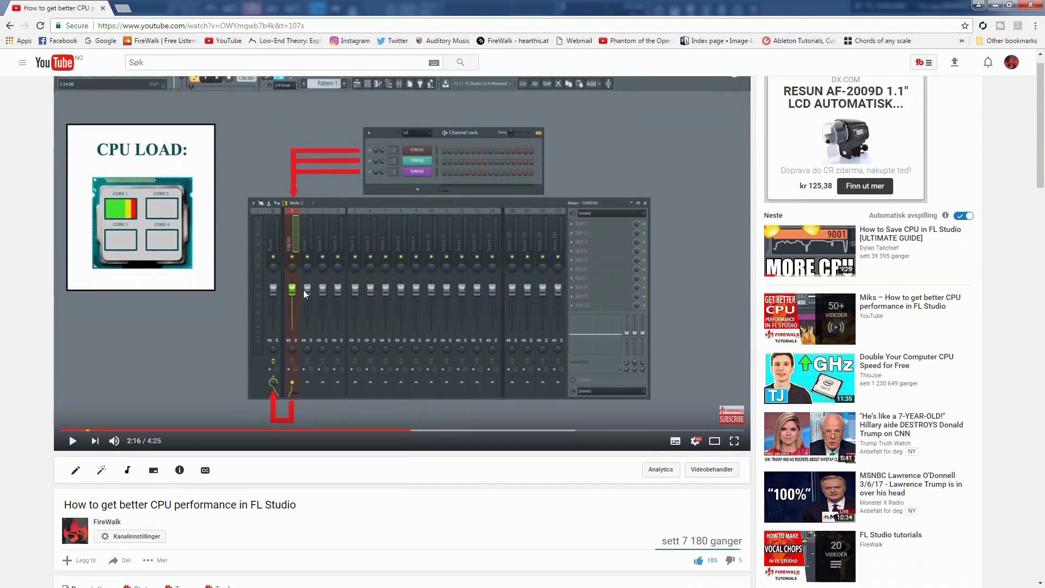
click(394, 460)
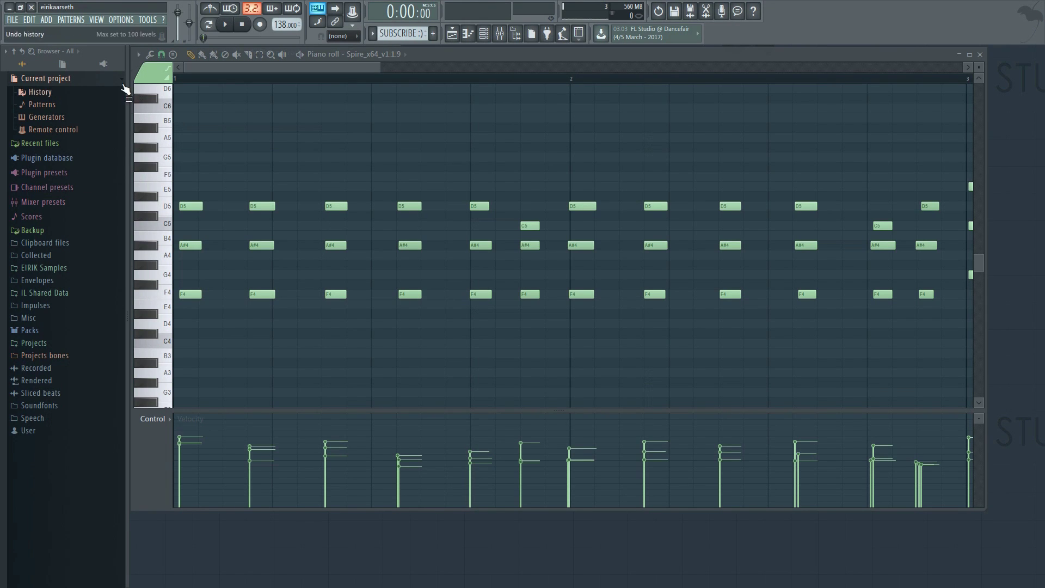
Step: Launch the piano roll's Tools > Quantize (Alt+Q) on the Spire notes with the Default template
click(139, 55)
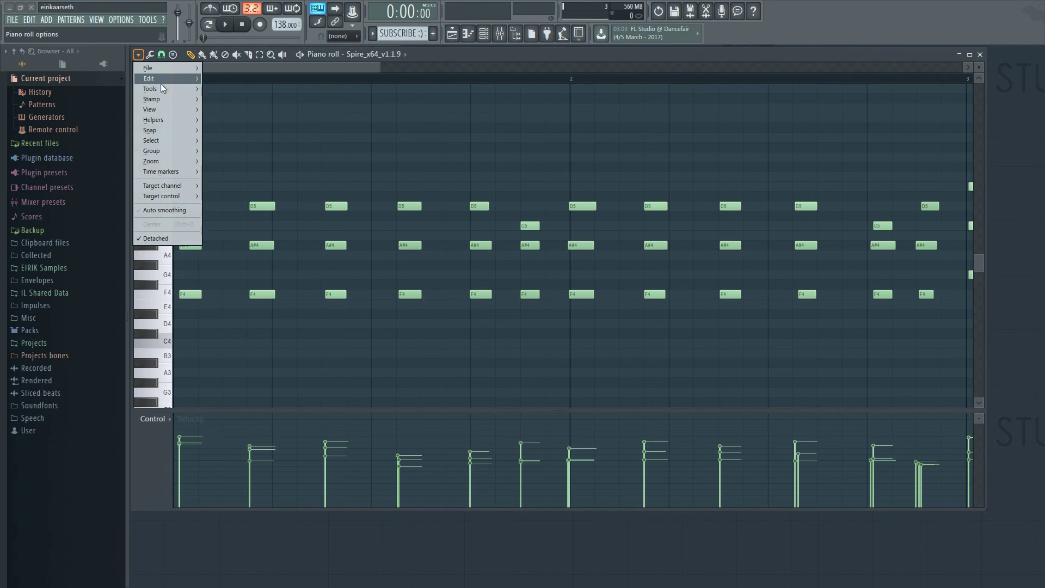
mouse_move(168, 90)
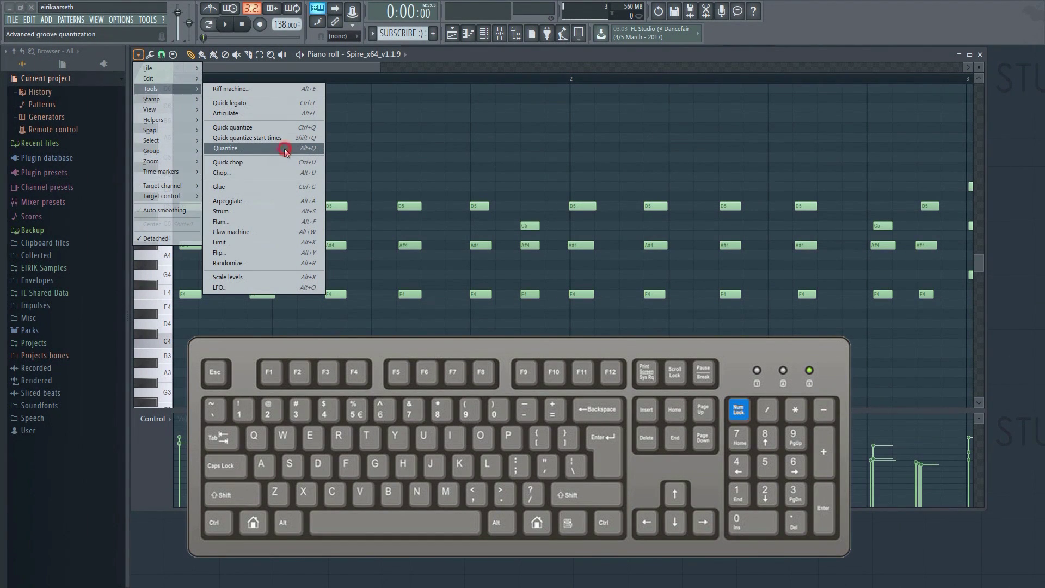
click(284, 148)
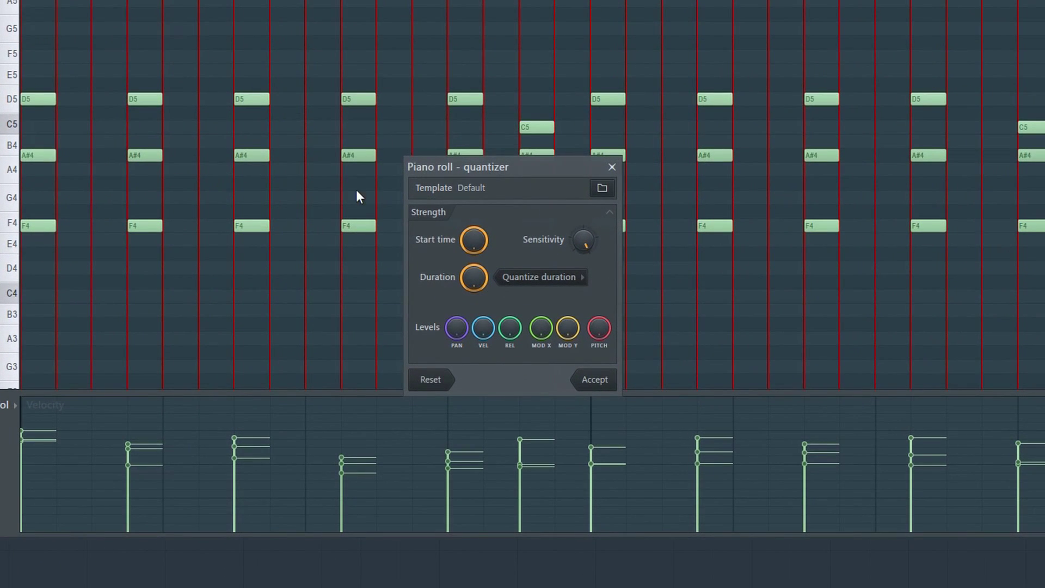
Step: Tweak the Start time and Duration strength knobs and keep the Quantize duration mode
mouse_move(479, 239)
mouse_down()
mouse_move(479, 327)
mouse_move(479, 240)
mouse_up()
mouse_move(479, 280)
mouse_down()
mouse_move(479, 338)
mouse_move(478, 279)
mouse_up()
click(582, 278)
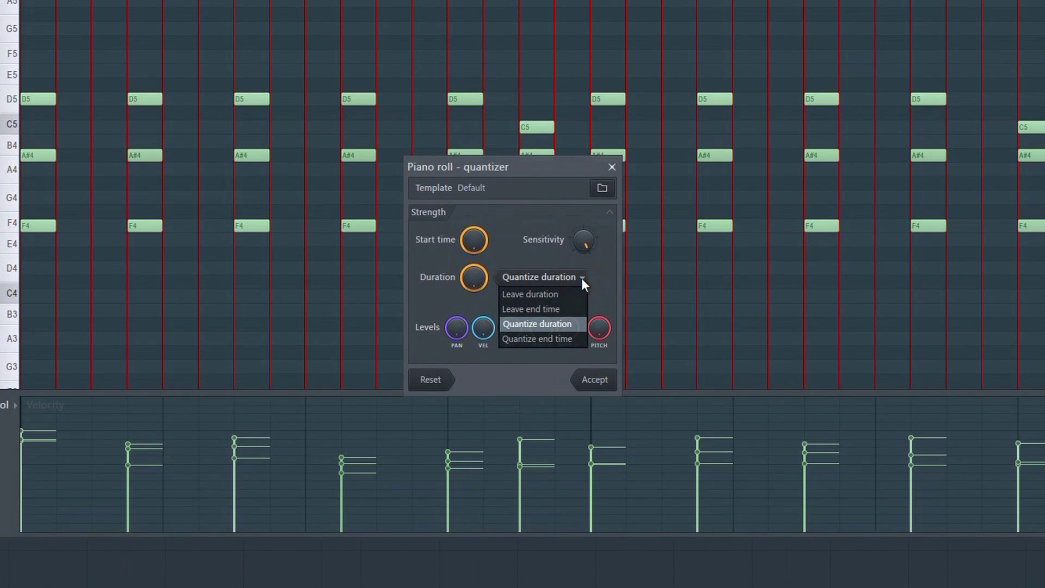
click(566, 324)
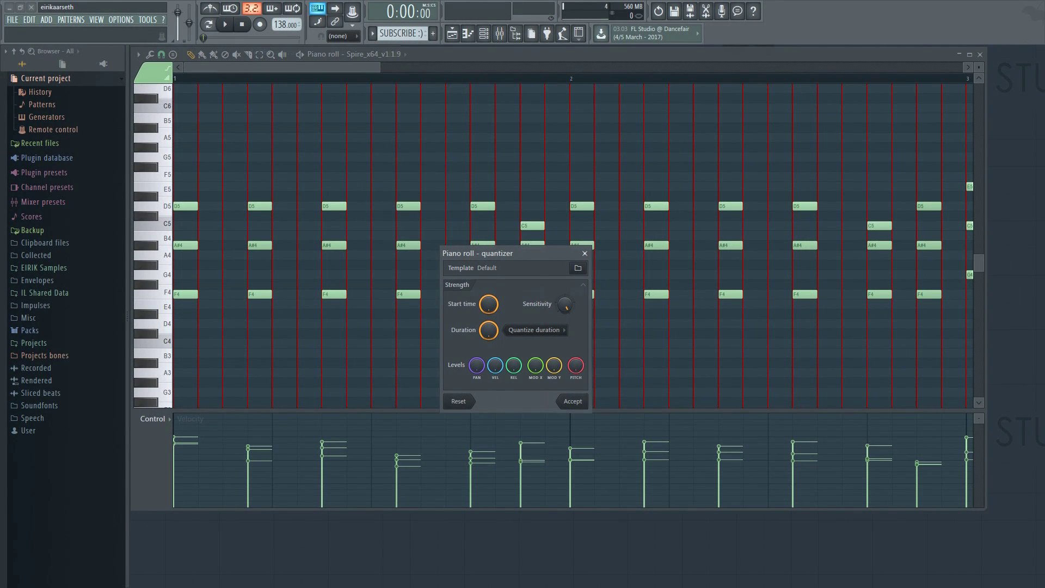
Step: Browse to the Snap templates folder and load the Sixth-beat quantize template
click(580, 271)
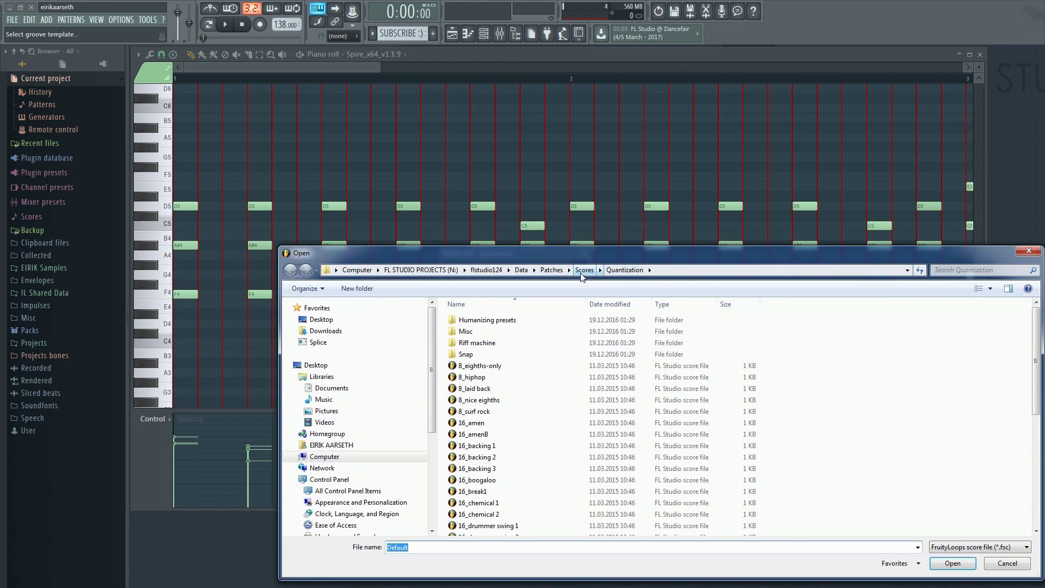
drag(570, 257, 482, 140)
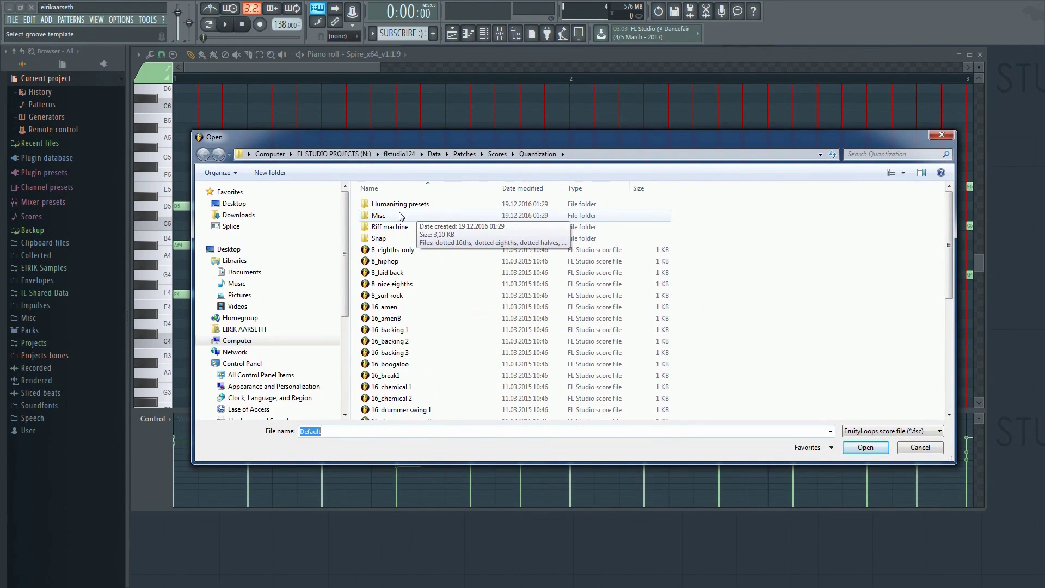
double_click(380, 237)
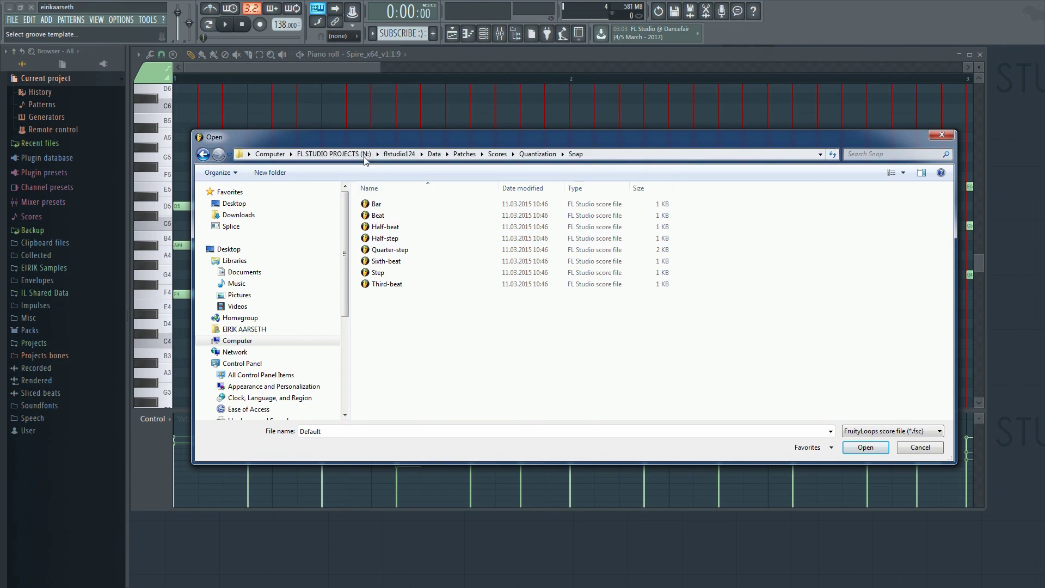
drag(355, 142, 342, 216)
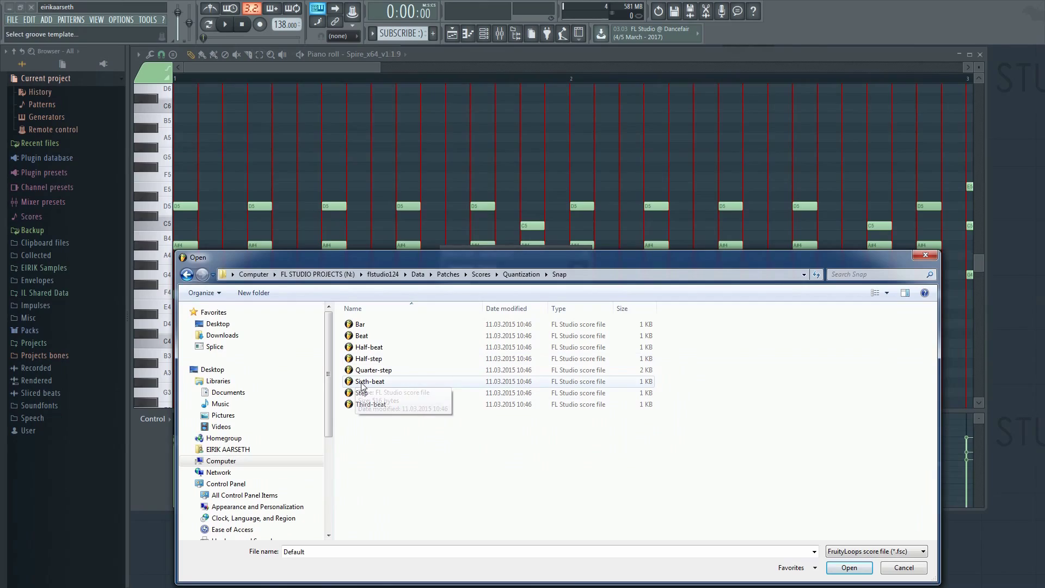
double_click(380, 323)
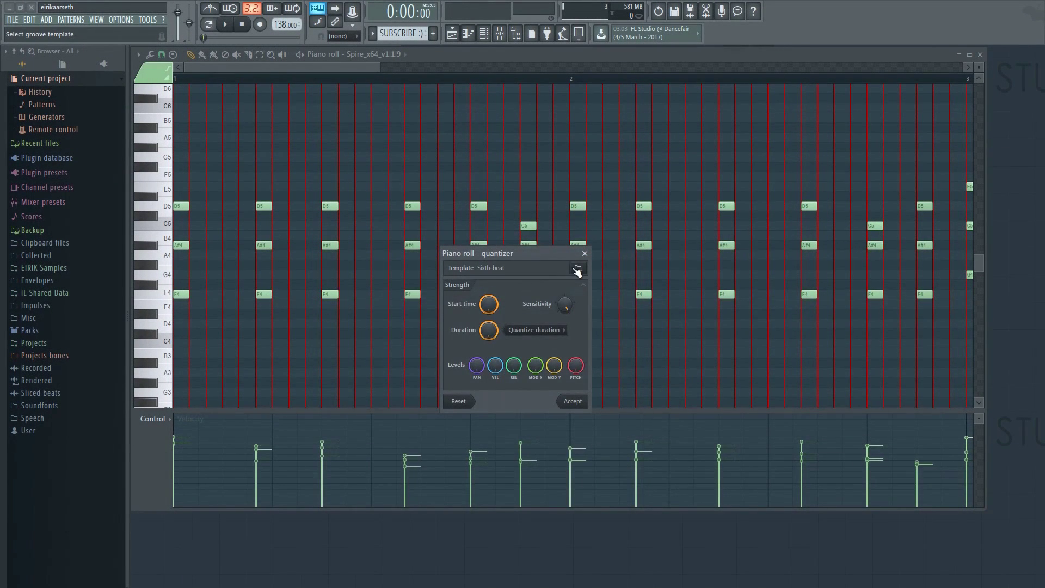
Step: Preview the Half-beat, Half-step, Beat, Bar, Sixth-beat and Third-beat templates, then cancel the browser
click(578, 268)
click(369, 348)
click(369, 358)
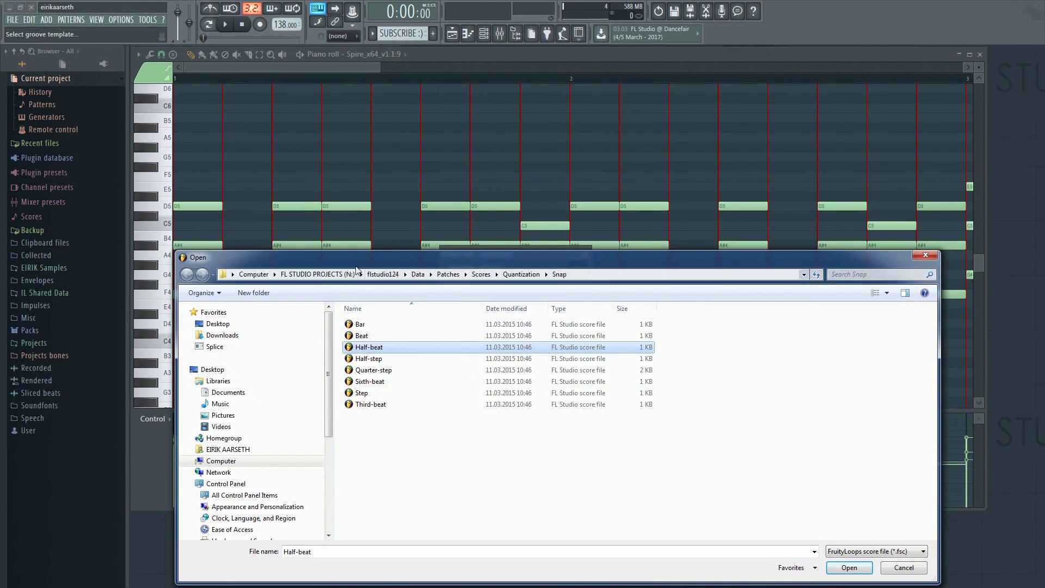
click(361, 335)
click(360, 324)
click(368, 383)
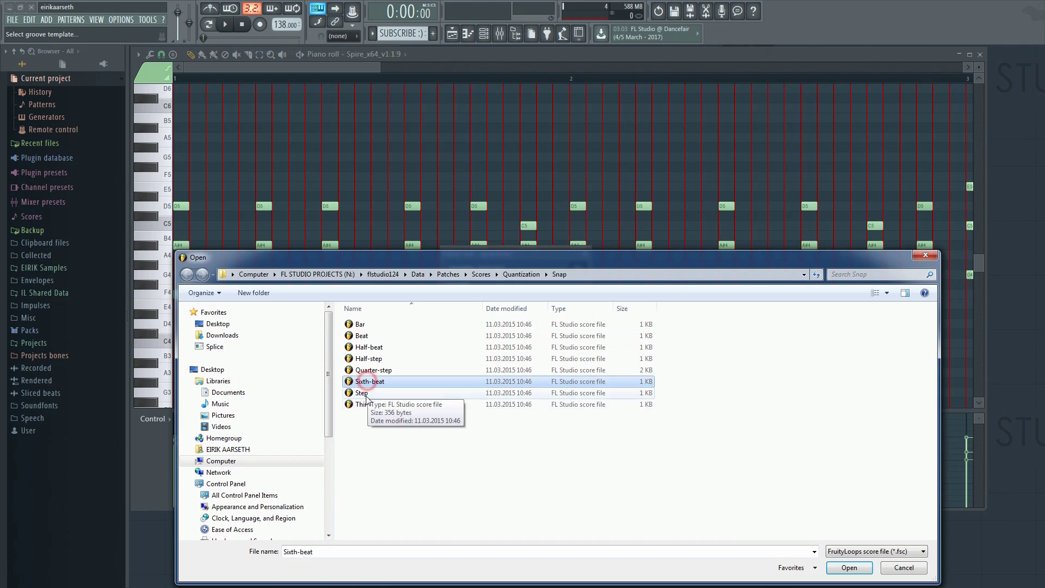
click(366, 404)
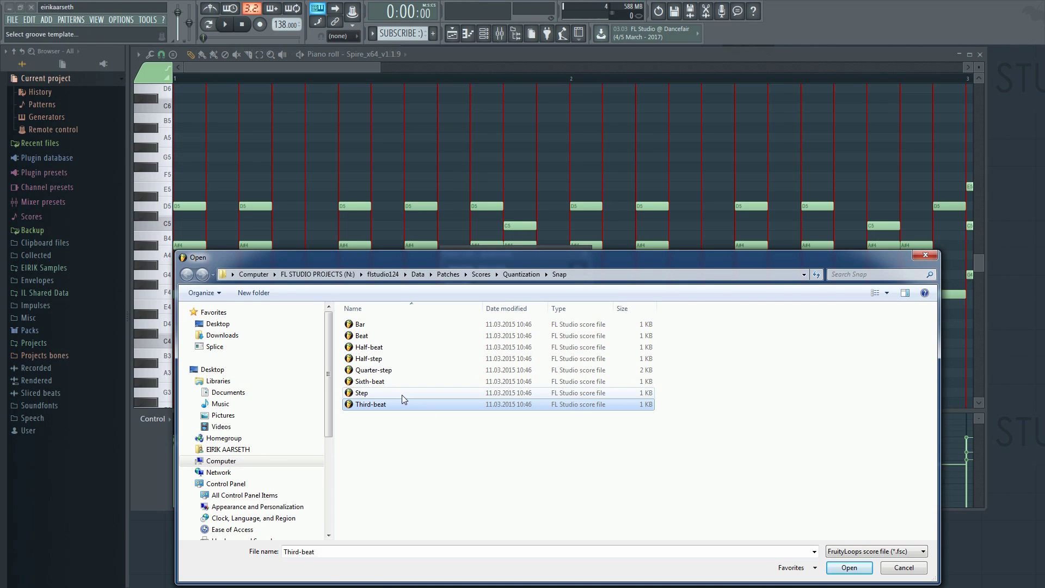
click(903, 568)
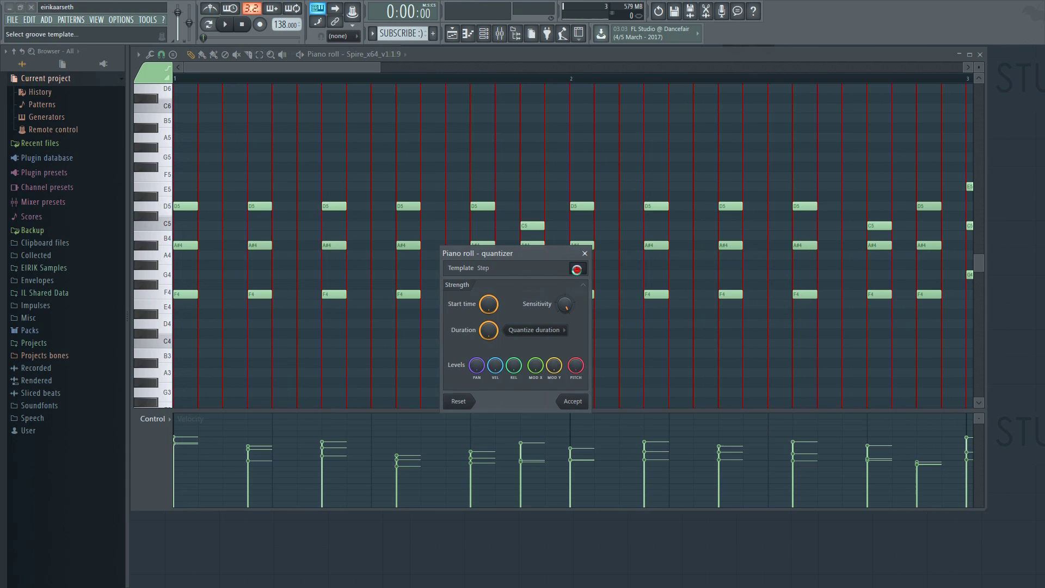
Step: Quantize the Spire notes with the Humanizing presets > Grooves > Swing 50% template and accept
click(579, 268)
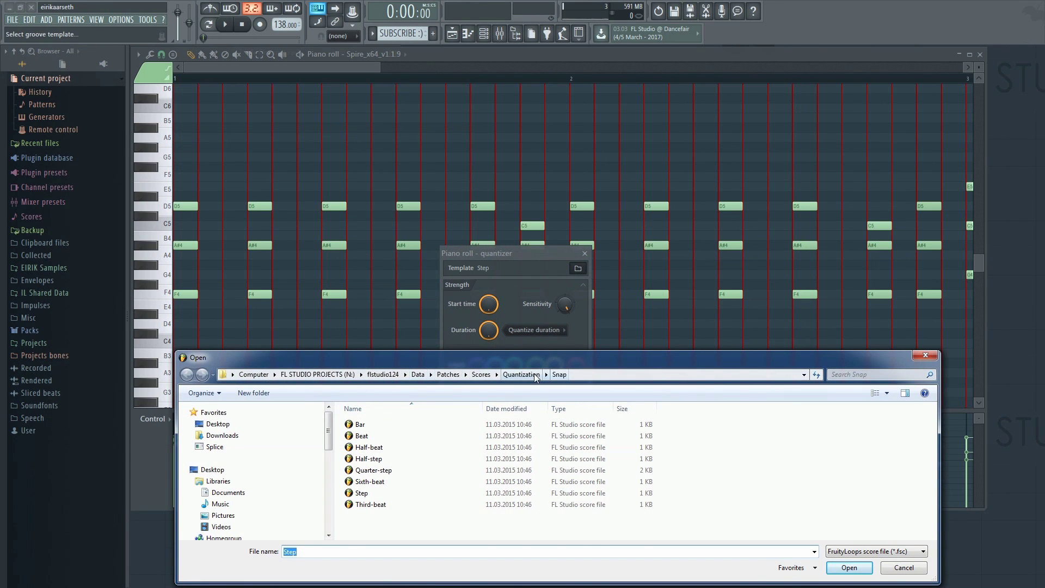
click(536, 376)
double_click(369, 425)
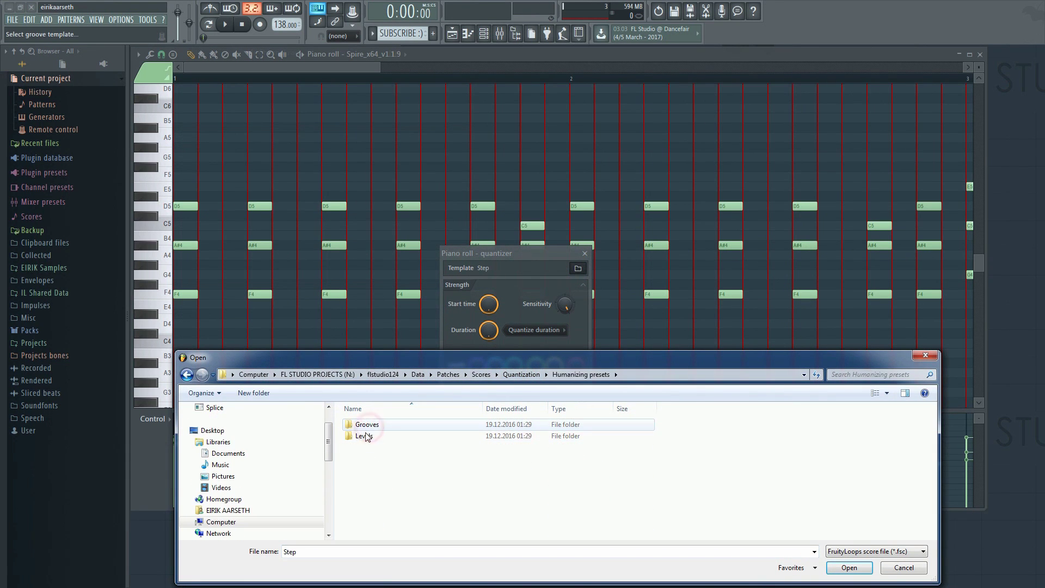
double_click(366, 425)
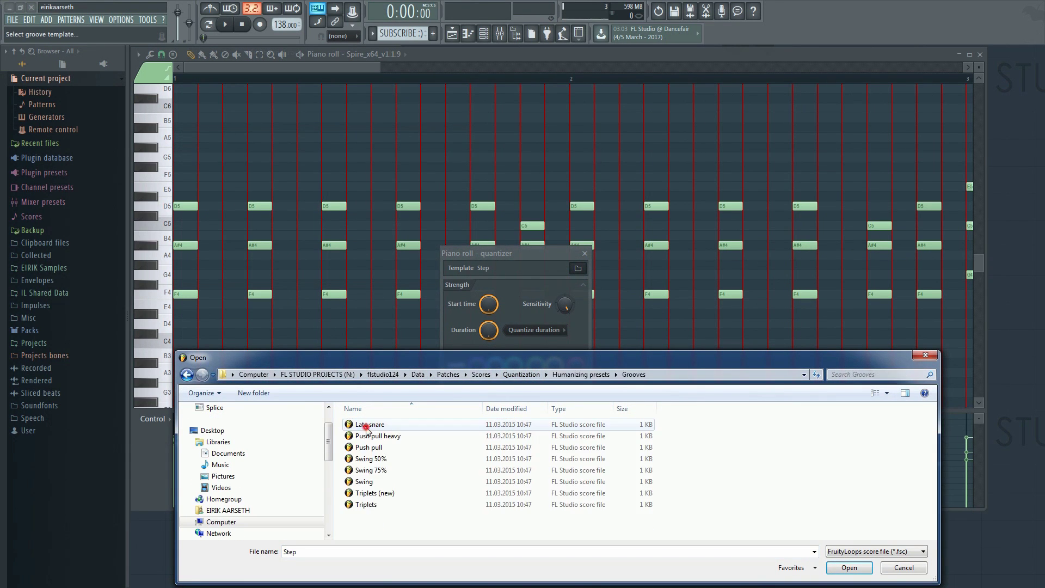
double_click(374, 460)
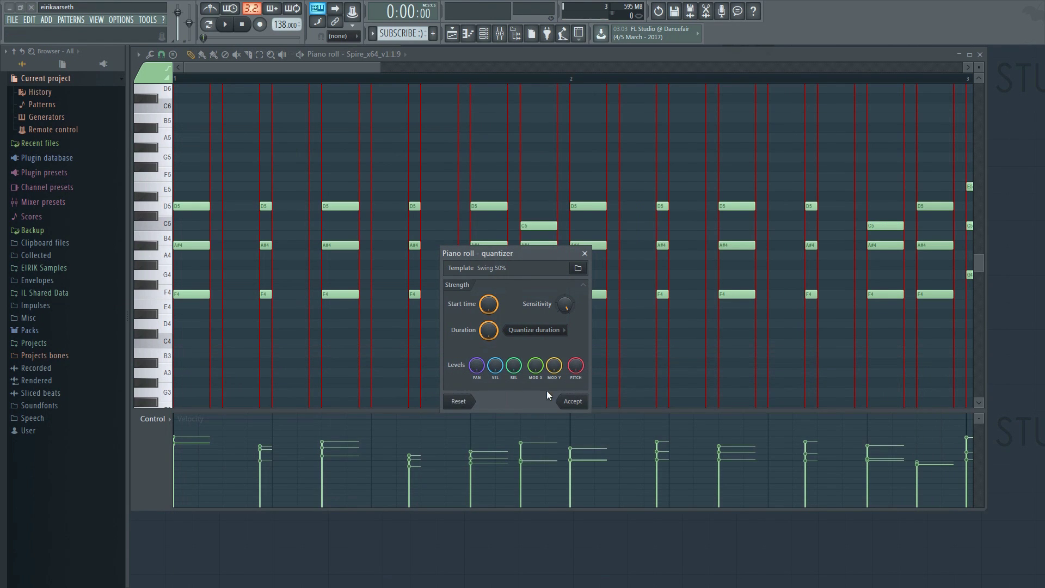
click(572, 402)
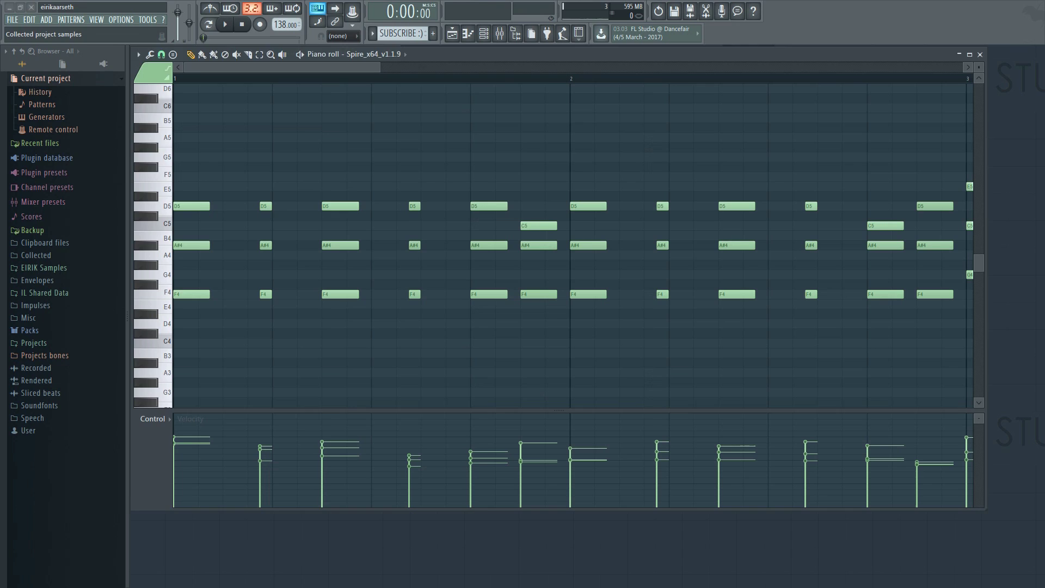
Step: Snap the melody's note starts to the grid with Tools > Quick quantize
click(139, 55)
mouse_move(165, 91)
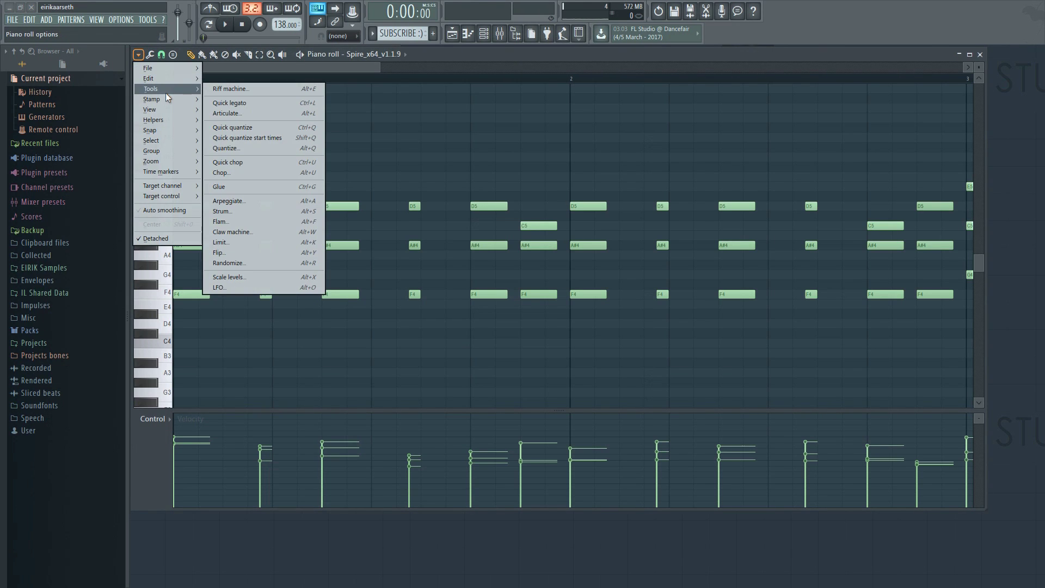
click(277, 128)
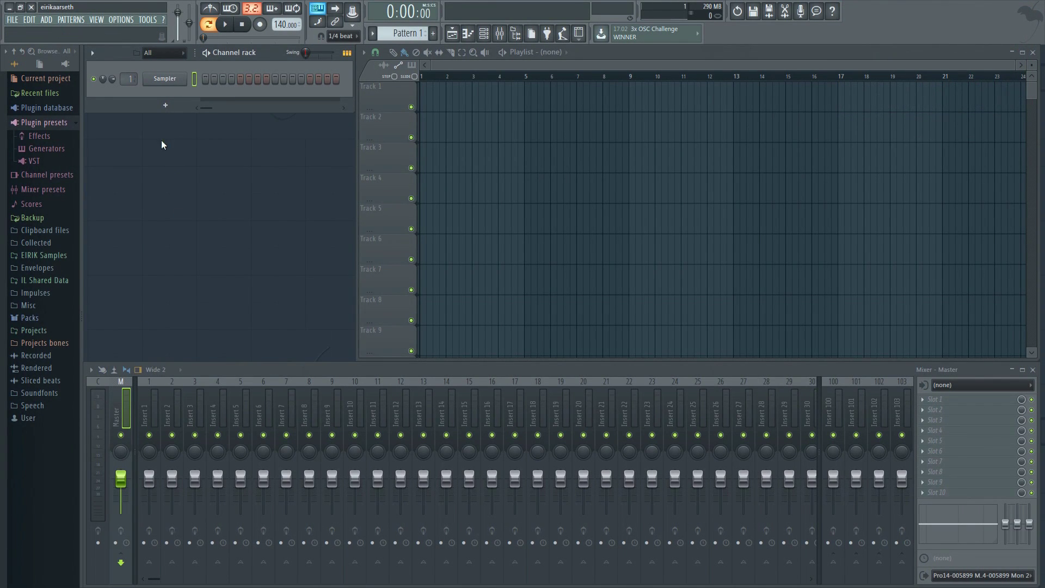
Step: Add a Spire_x64_v1.1.9 channel loaded with the PLUCK - Stab Me Once preset
click(165, 104)
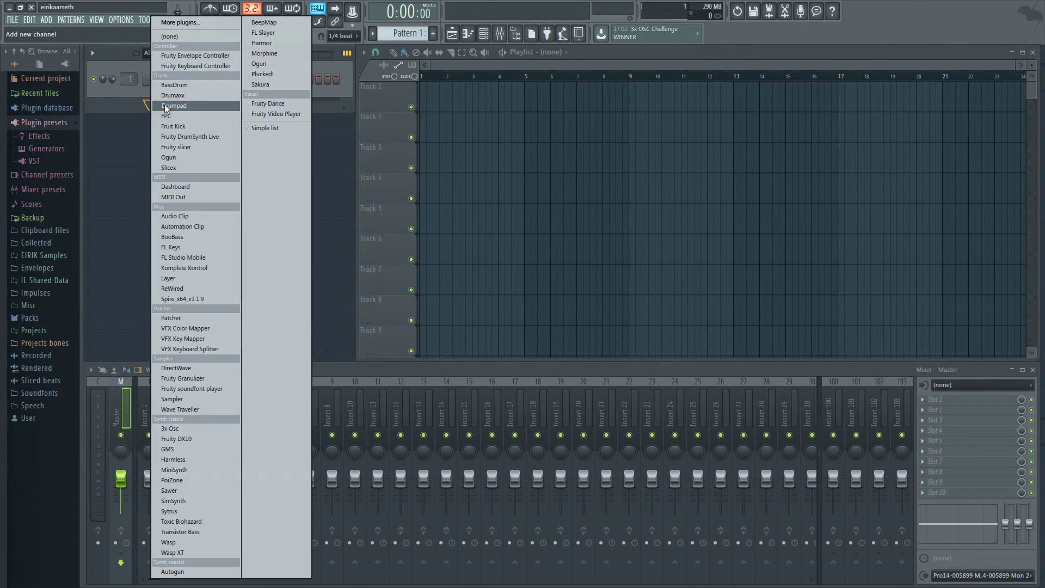
click(200, 298)
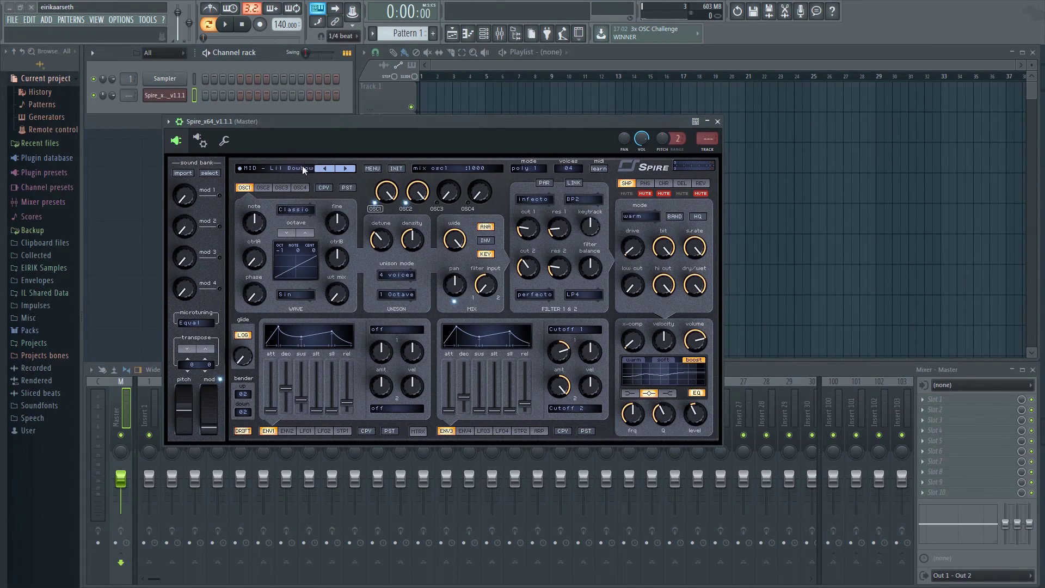
click(302, 168)
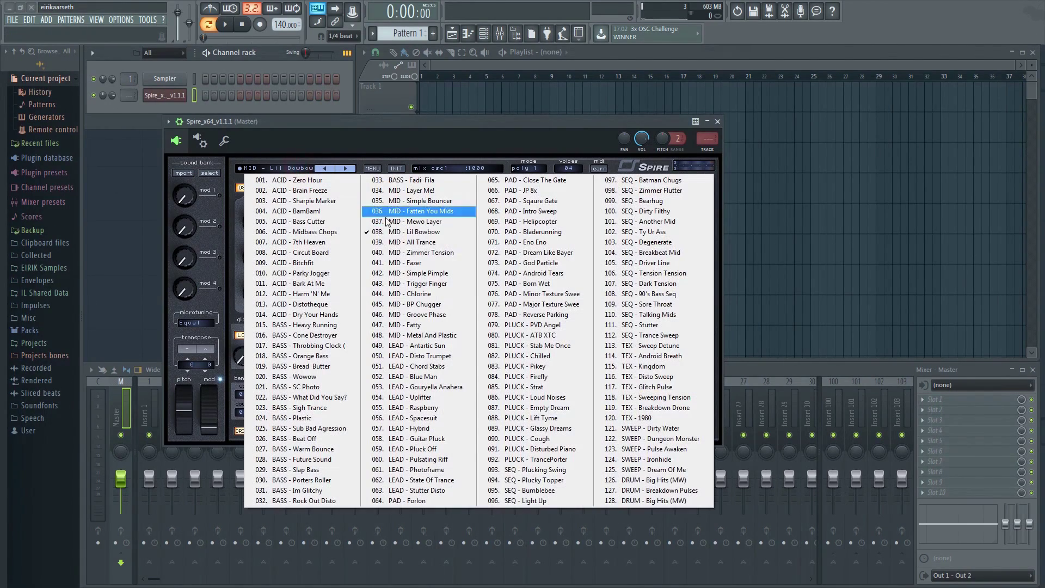
click(566, 346)
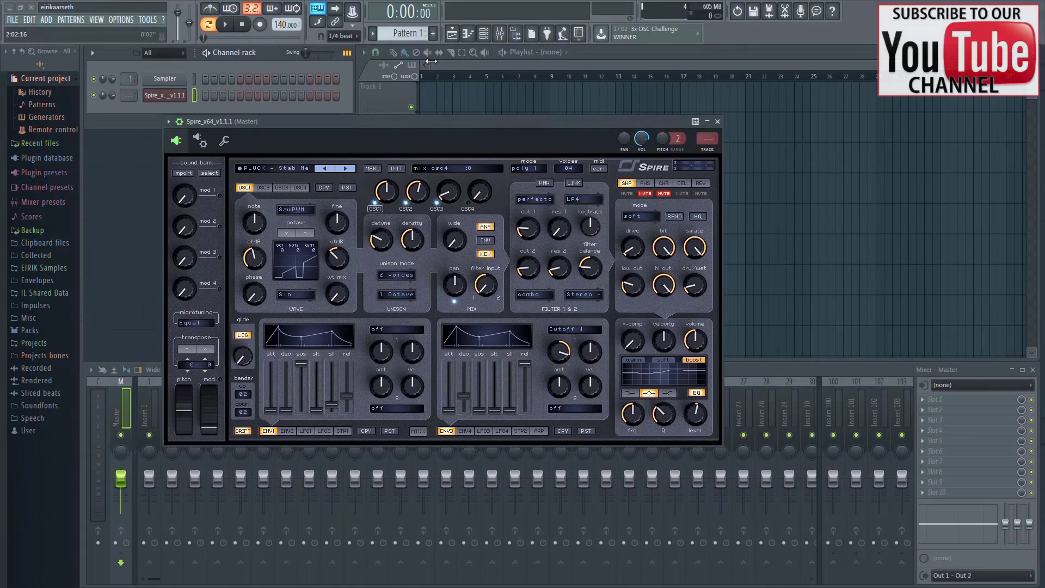
Step: Create a new pattern named 'Pluck'
click(434, 34)
text(Pluck)
key(Return)
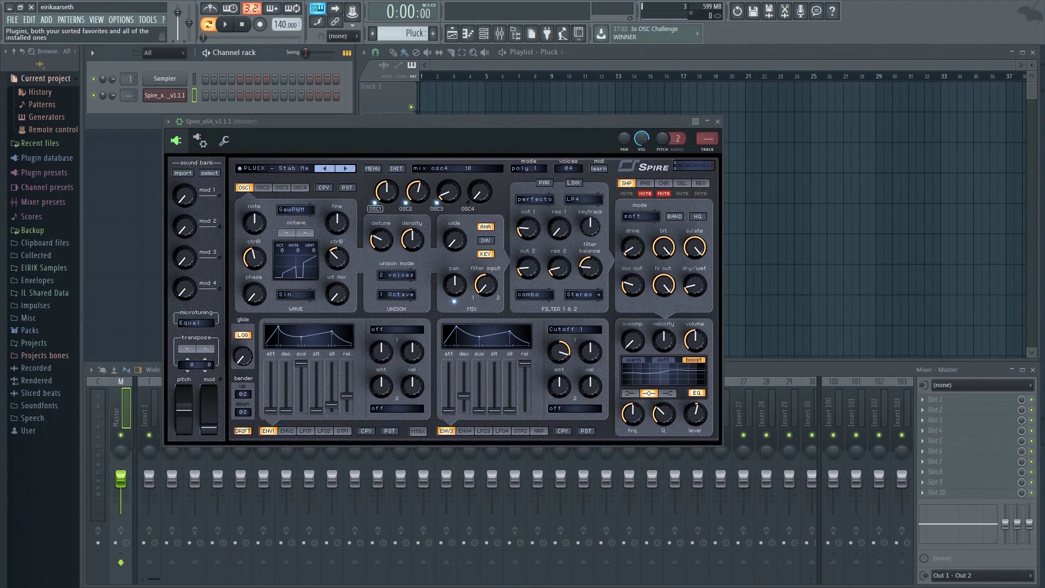
Step: Change the main snap setting from Beat to 1/4 beat
click(325, 37)
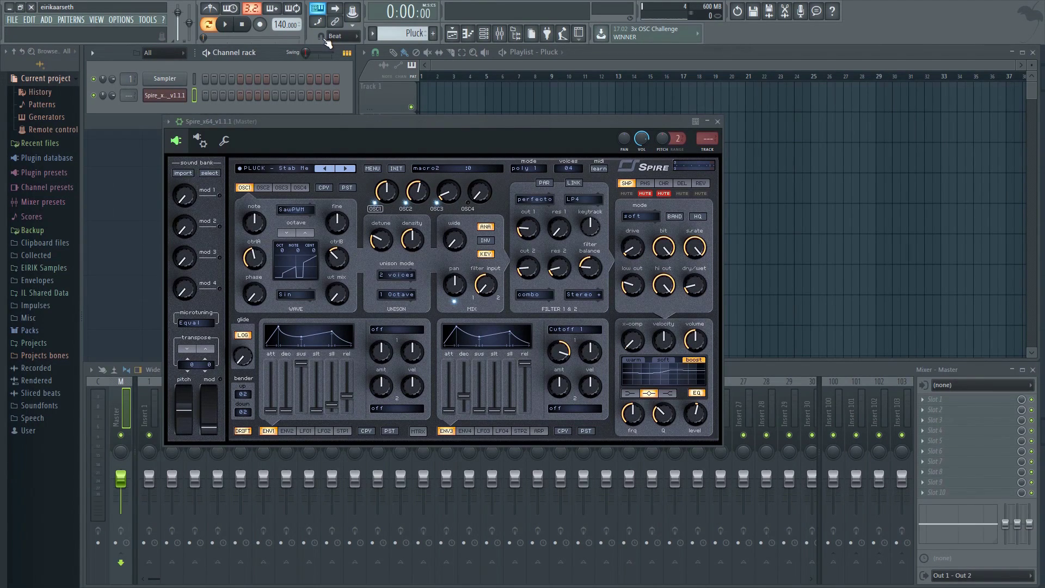
click(356, 37)
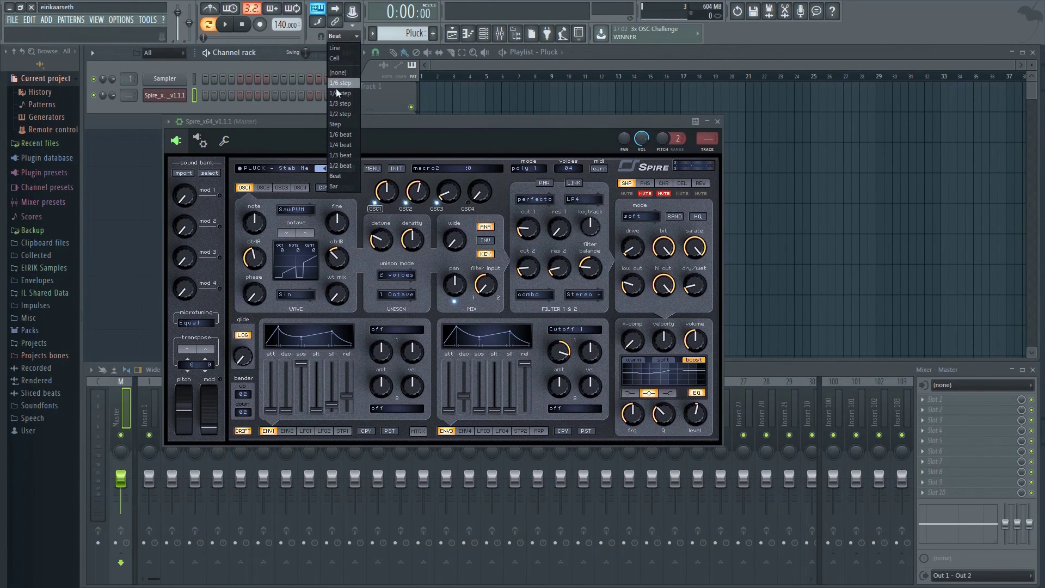
click(349, 145)
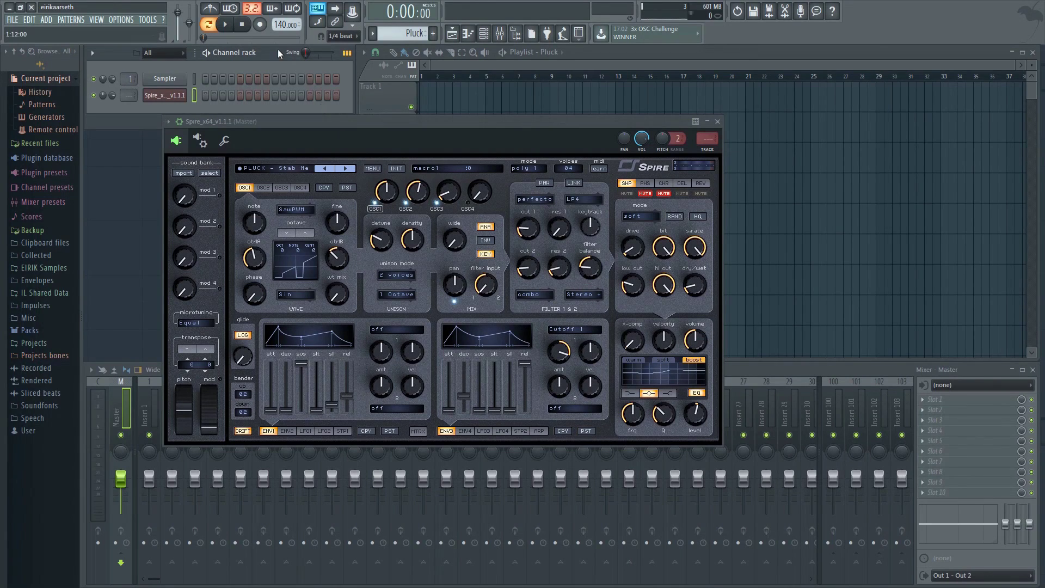
Step: Quantize note start times while recording and route the Spire channel to mixer Insert 1
right_click(261, 25)
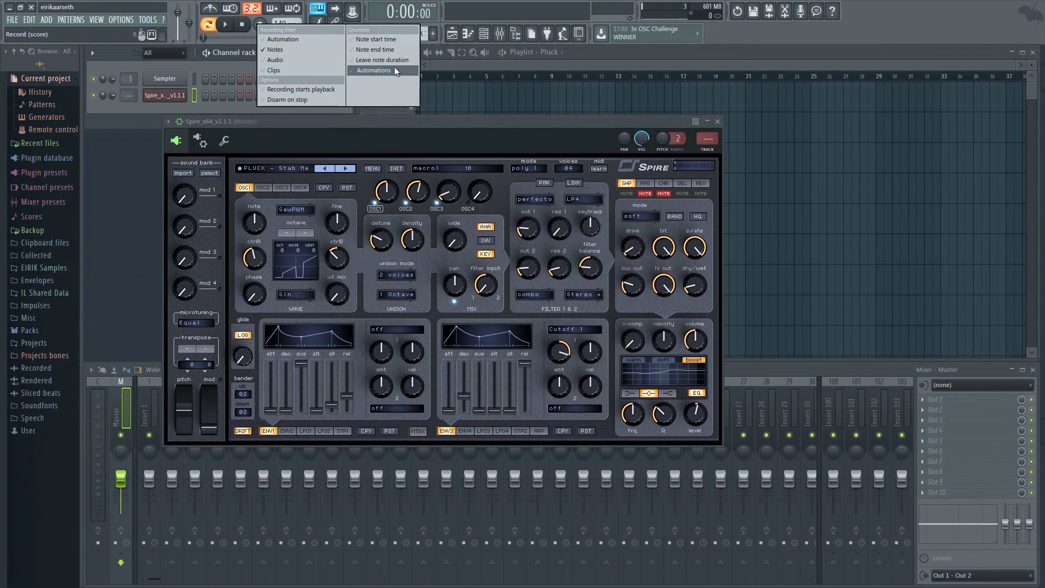
click(385, 41)
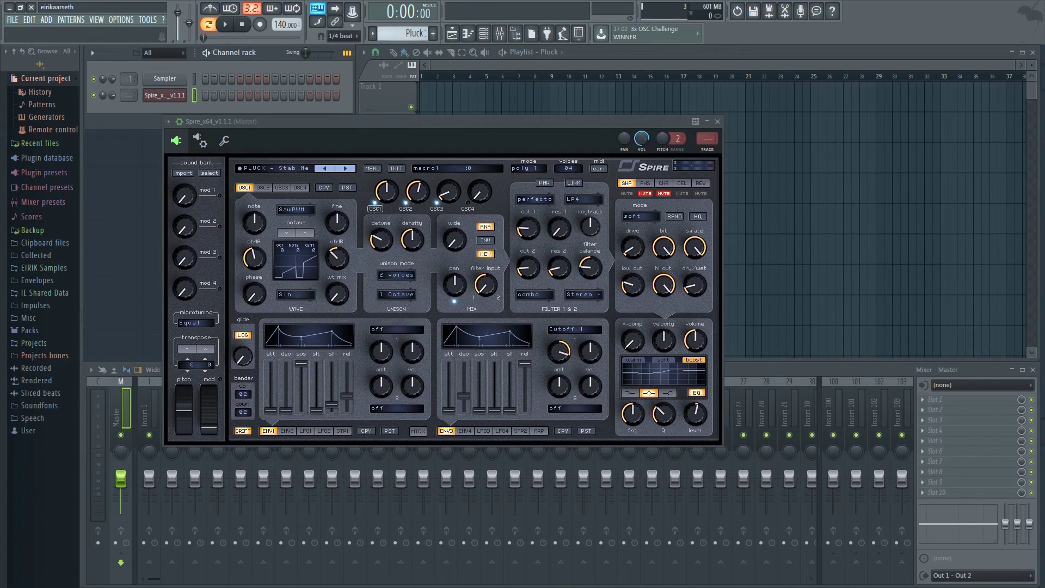
scroll(129, 95, up, 1)
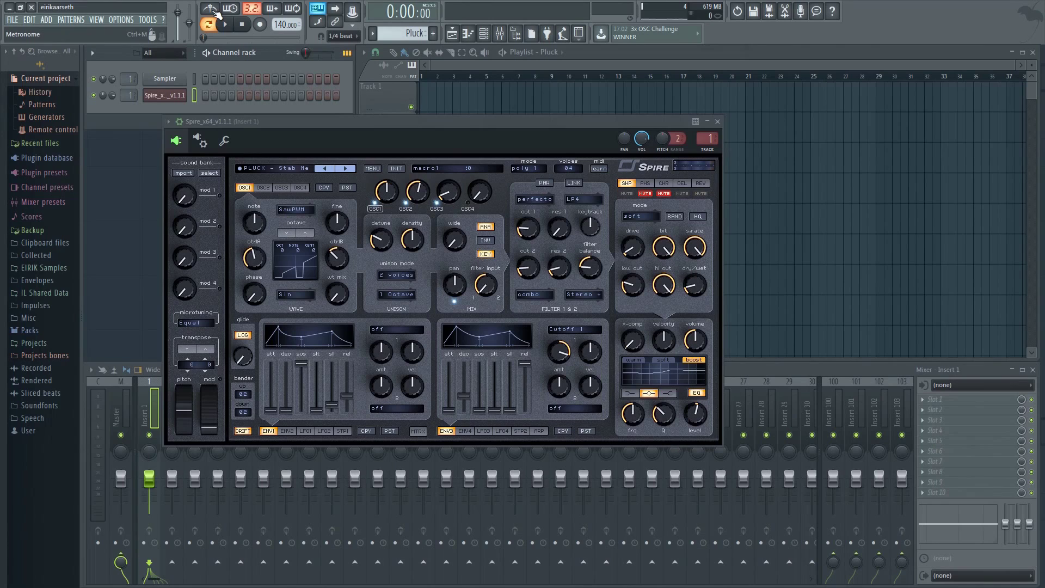
Step: With the metronome on, record the 72-note Spire melody and view it in the piano roll
click(217, 12)
click(261, 26)
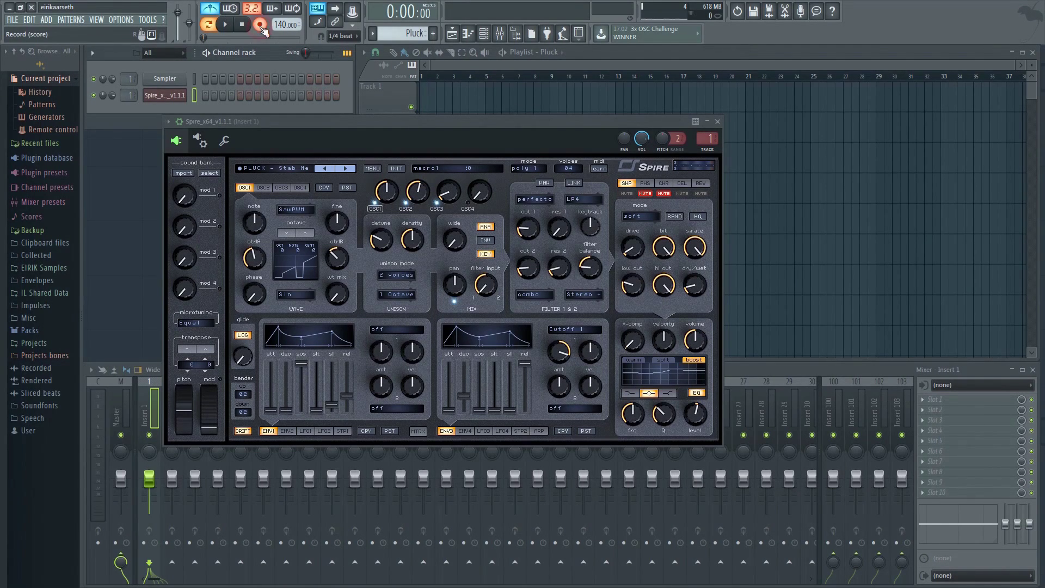
click(225, 24)
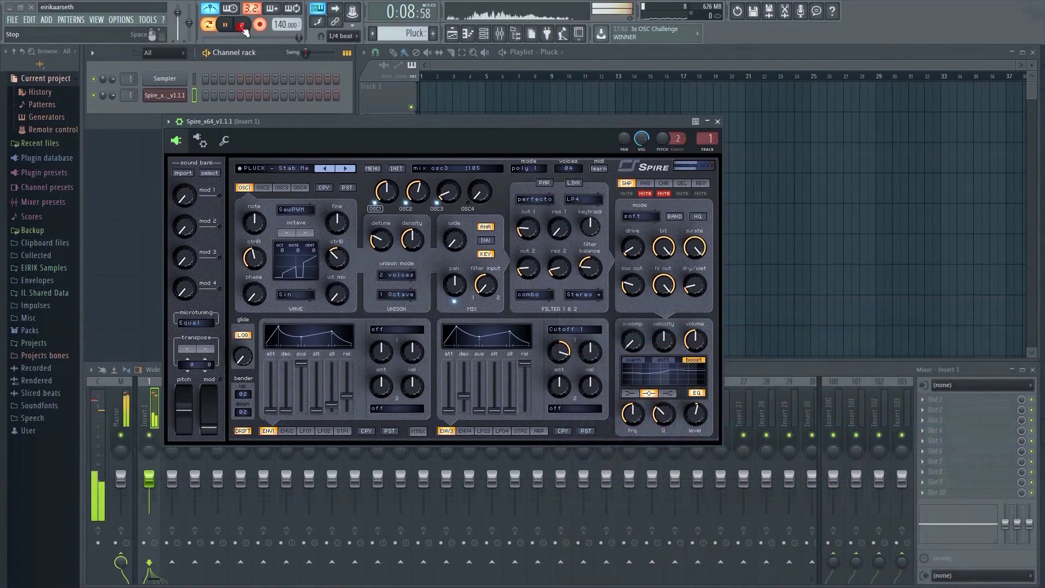
click(241, 24)
click(260, 25)
click(224, 98)
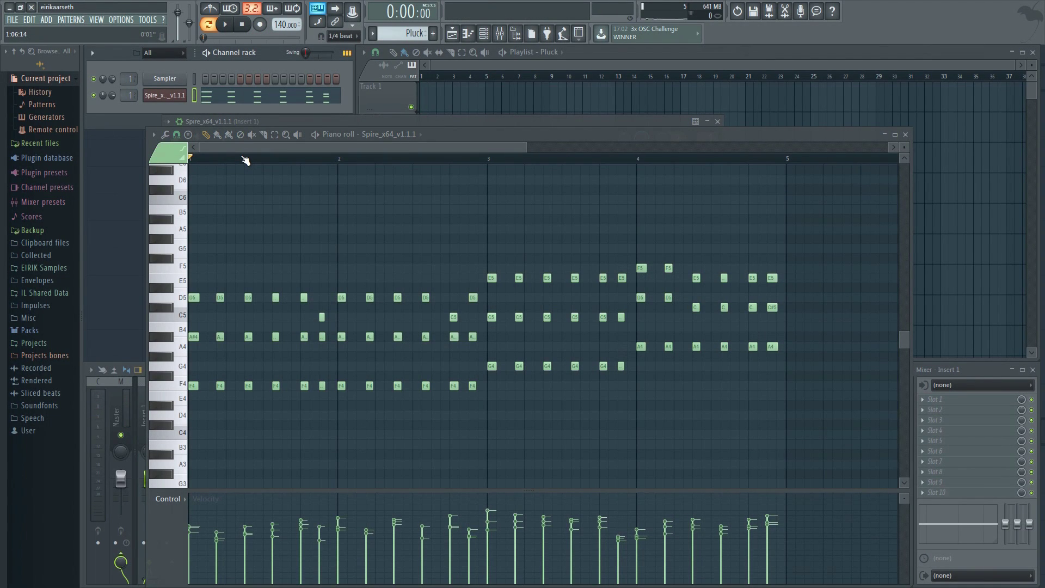
key(space)
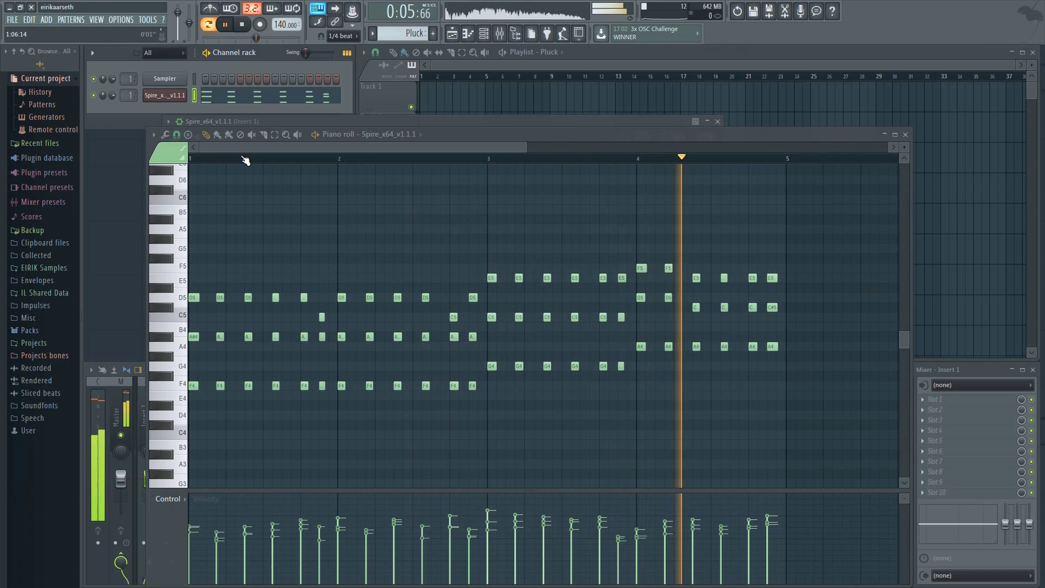
key(space)
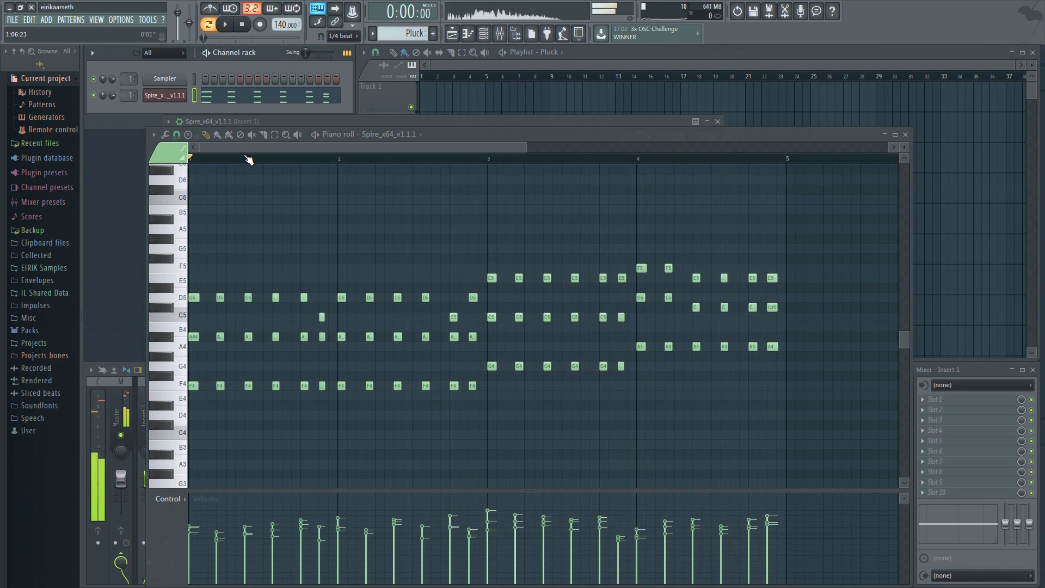